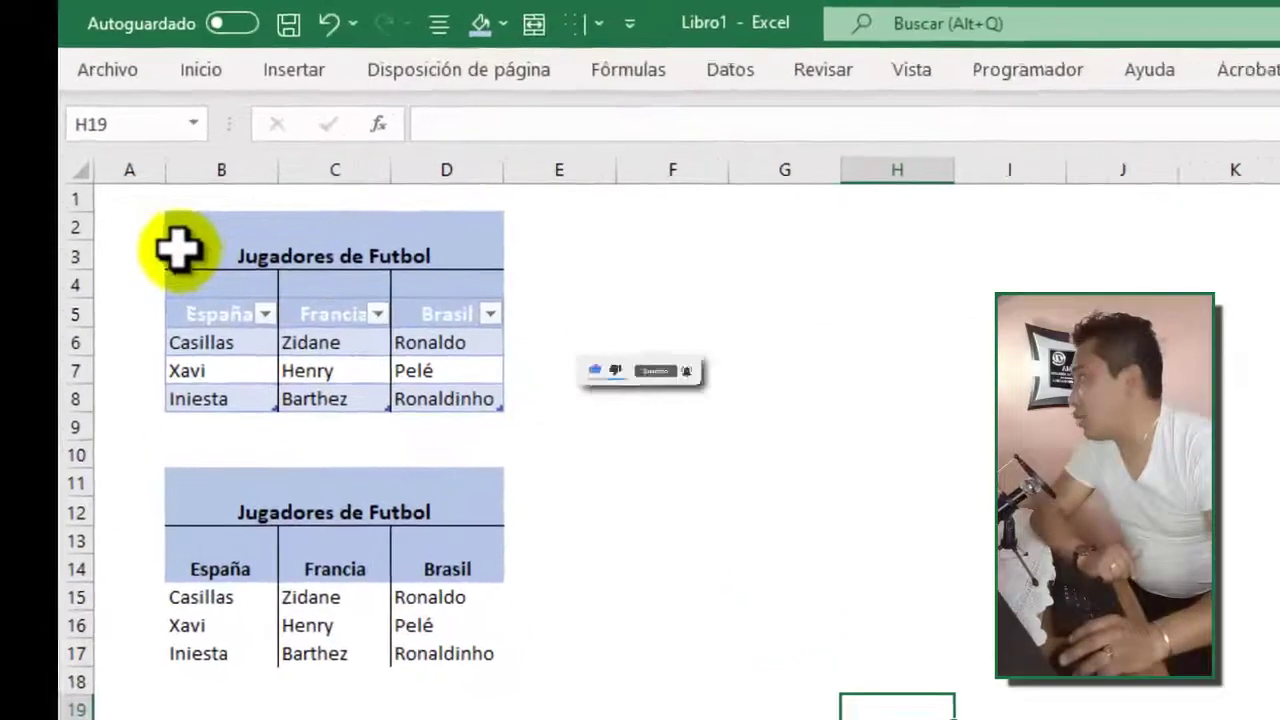
Select the top player table, then the España players' names
left_click_drag(104, 145, 240, 233)
left_click_drag(413, 410, 391, 420)
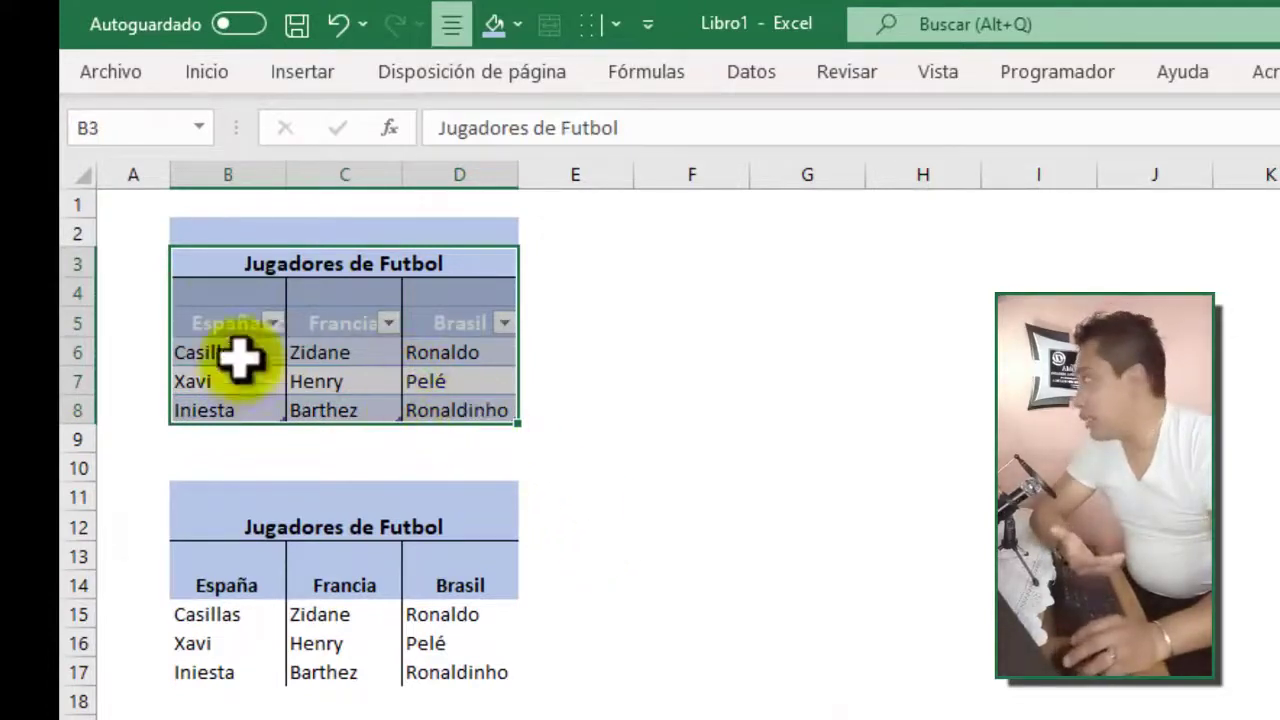
left_click(217, 318)
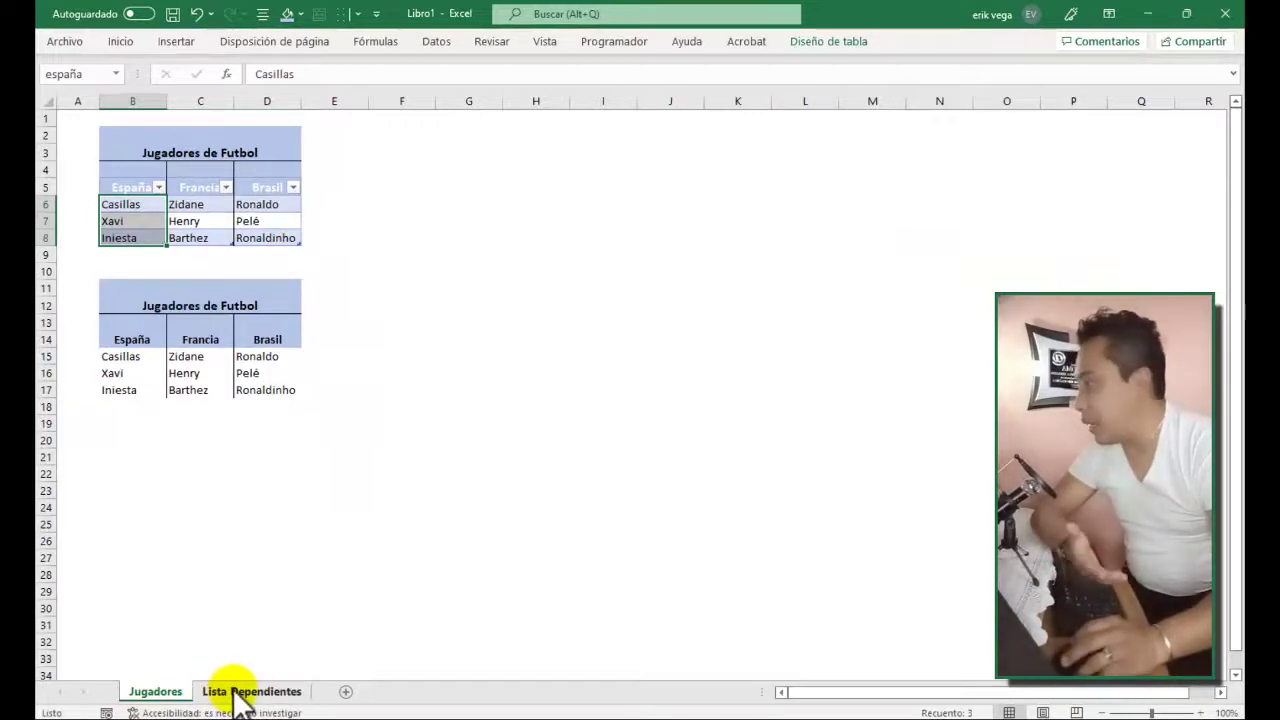
On Lista Dependientes, clear Pais cell B6 and pick Francia from its drop-down
left_click(240, 692)
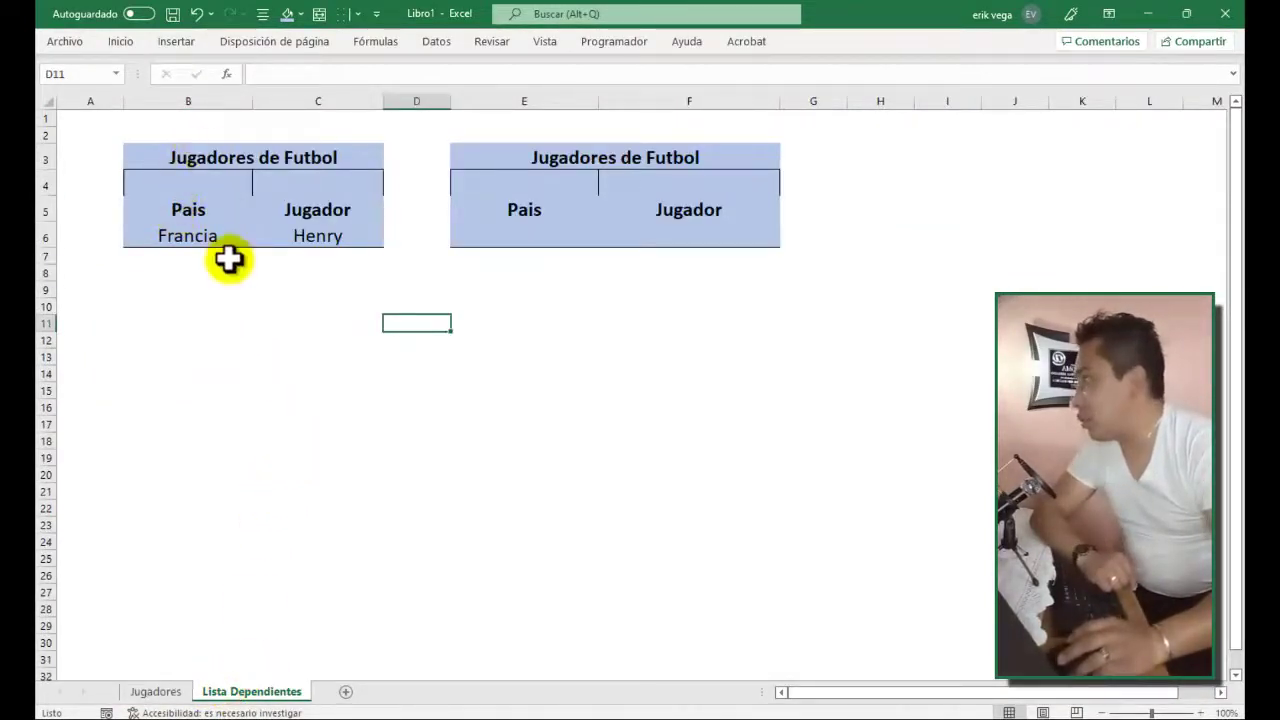
left_click(189, 211)
left_click(305, 210)
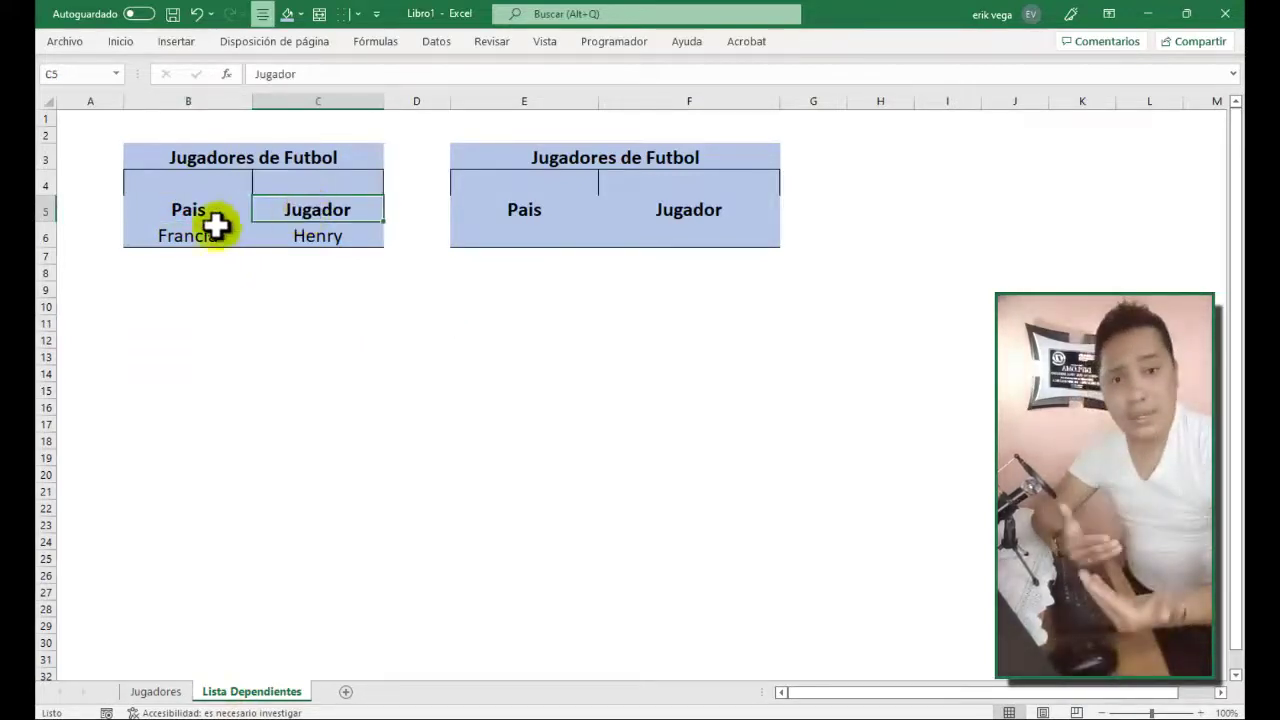
left_click(180, 238)
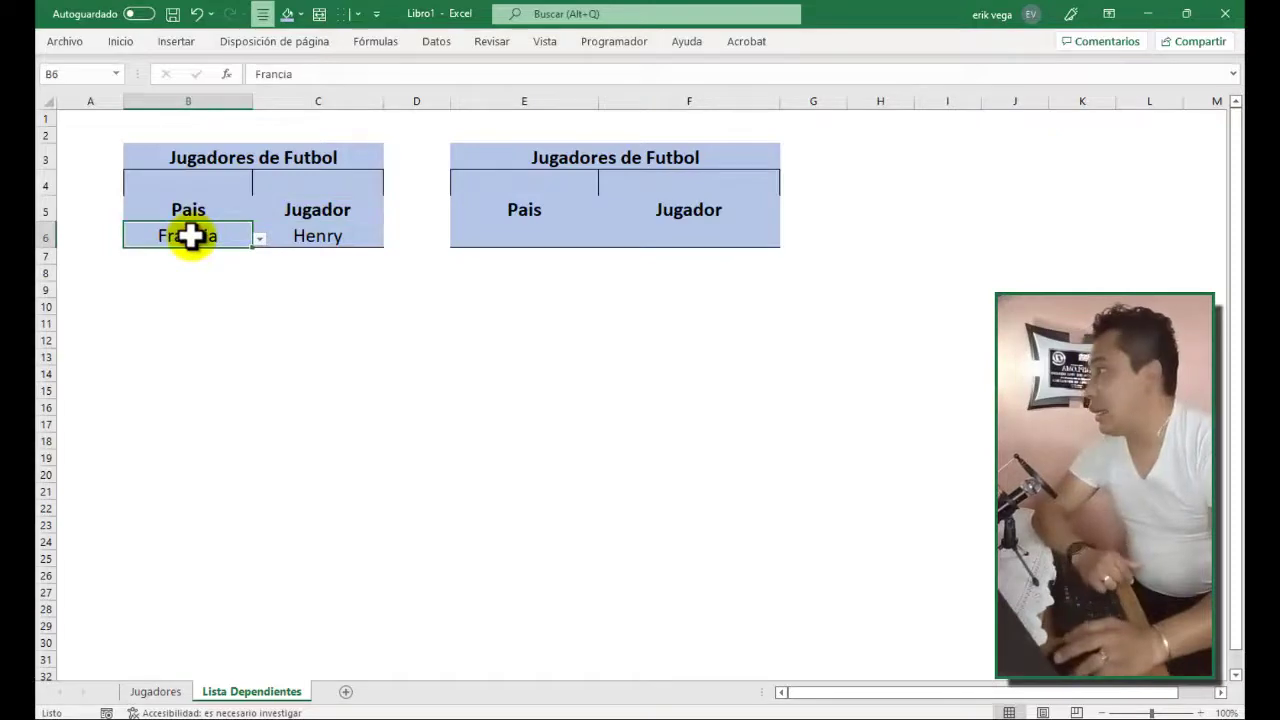
key("Delete")
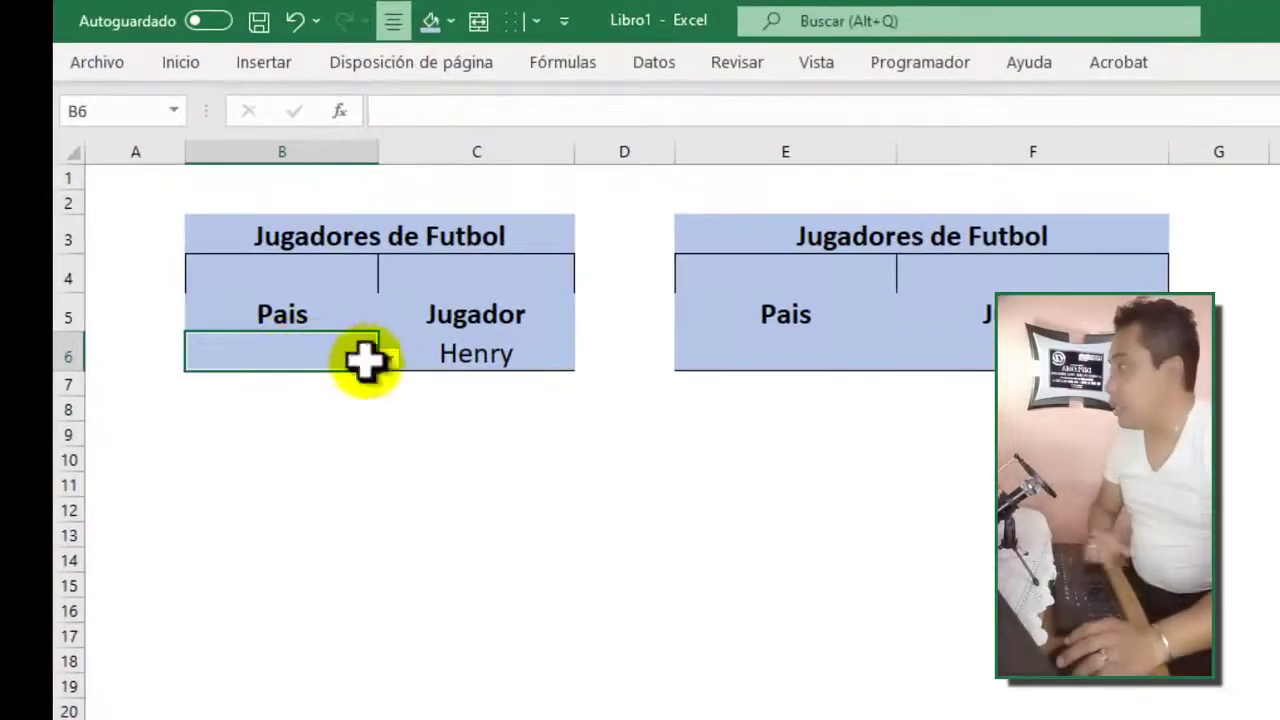
left_click(389, 358)
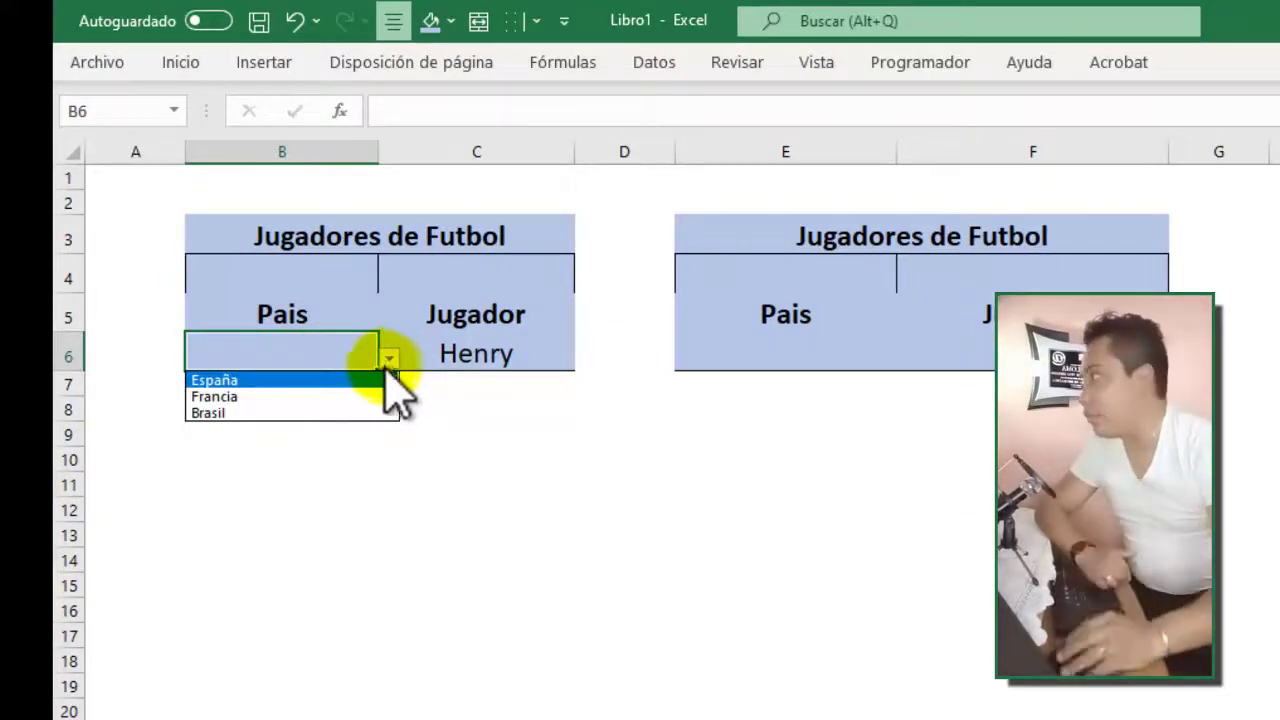
left_click(251, 396)
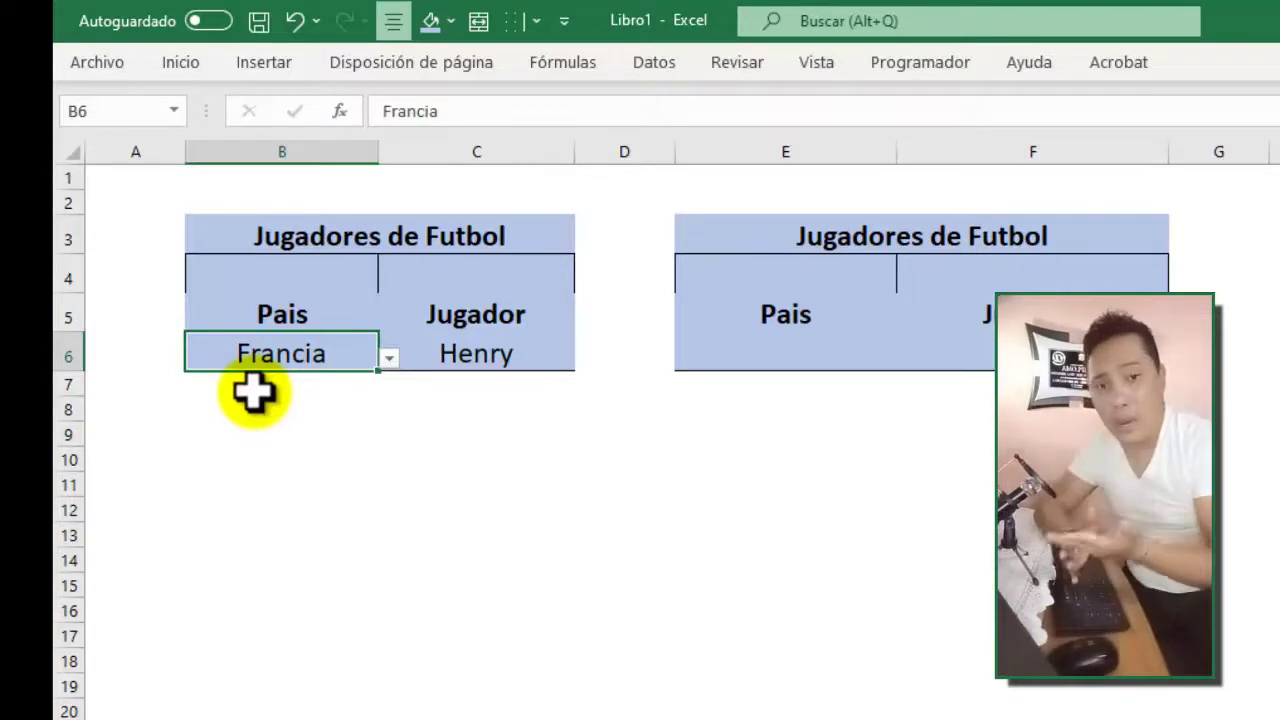
Check C6's players, then switch B6 to Brasil so C6 lists Ronaldo, Pelé and Ronaldinho
left_click(493, 353)
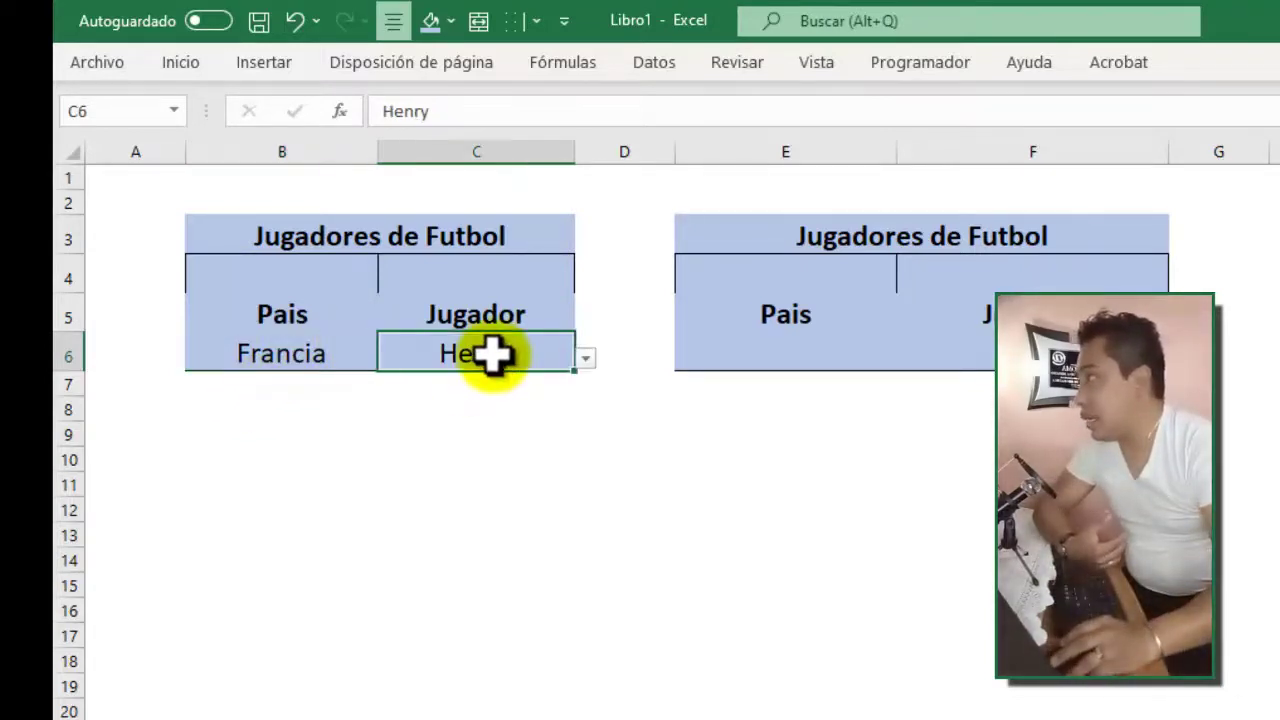
left_click(587, 359)
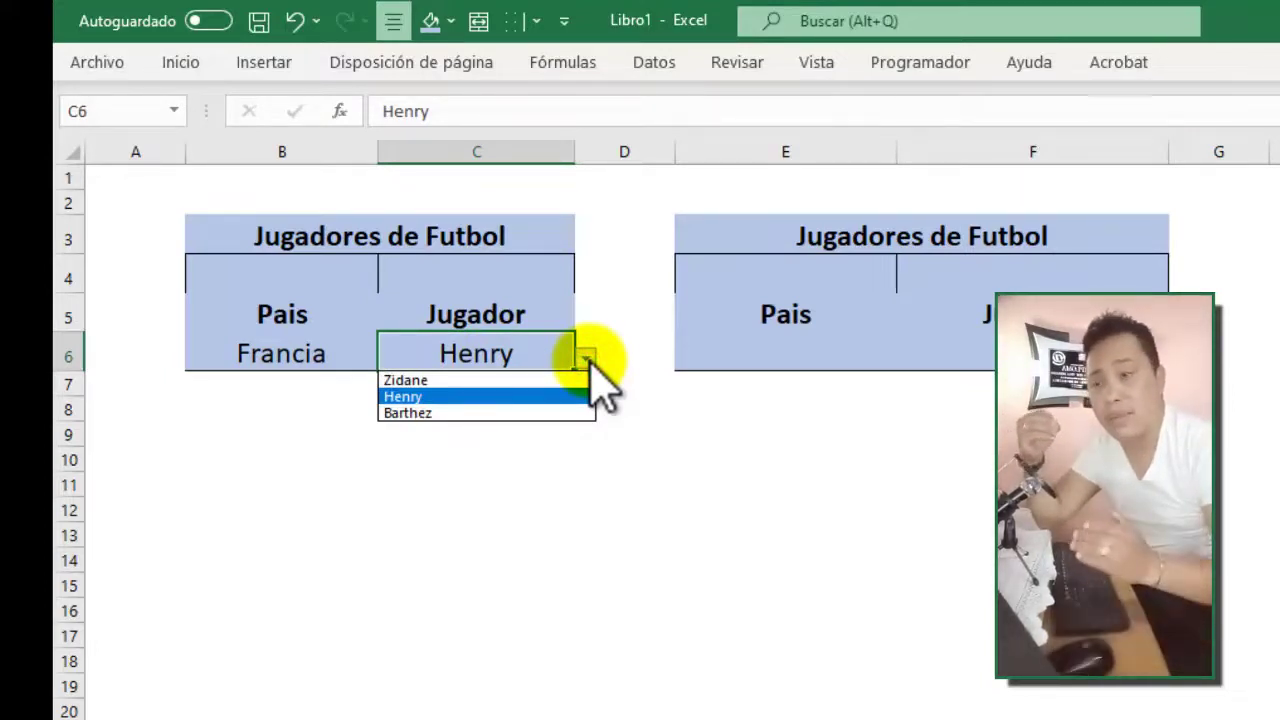
left_click(294, 362)
left_click(389, 358)
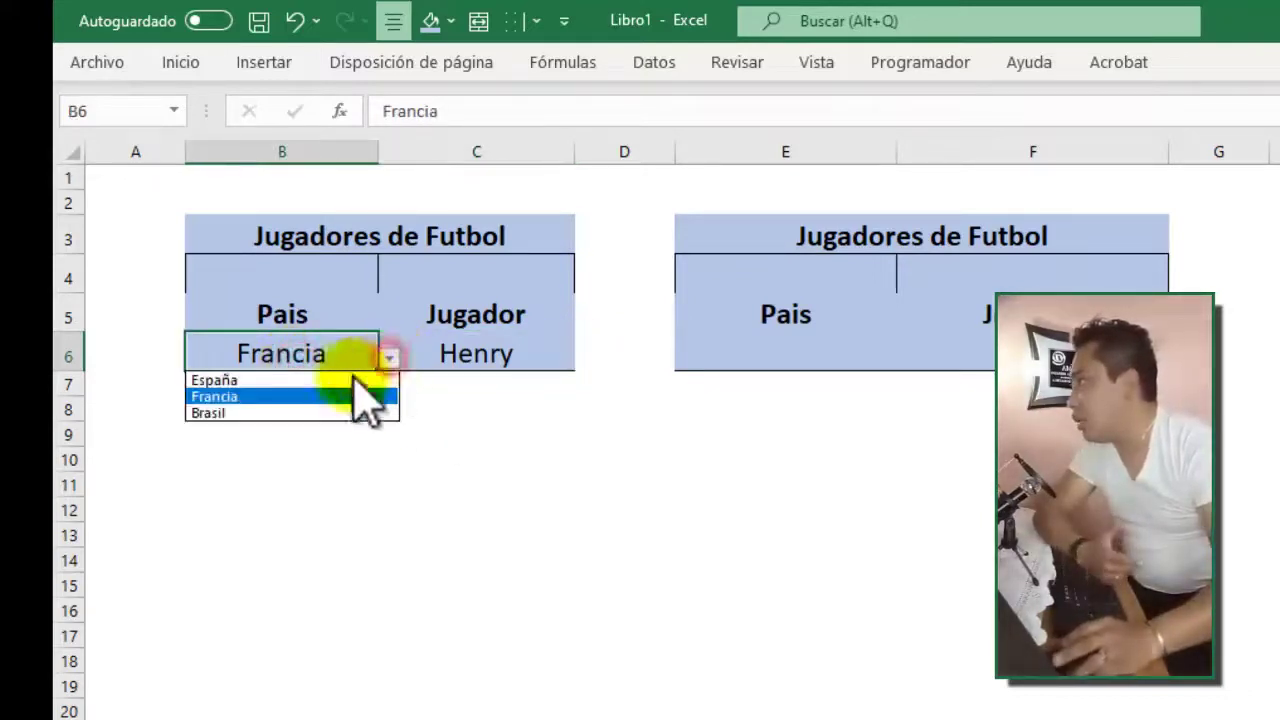
left_click(224, 411)
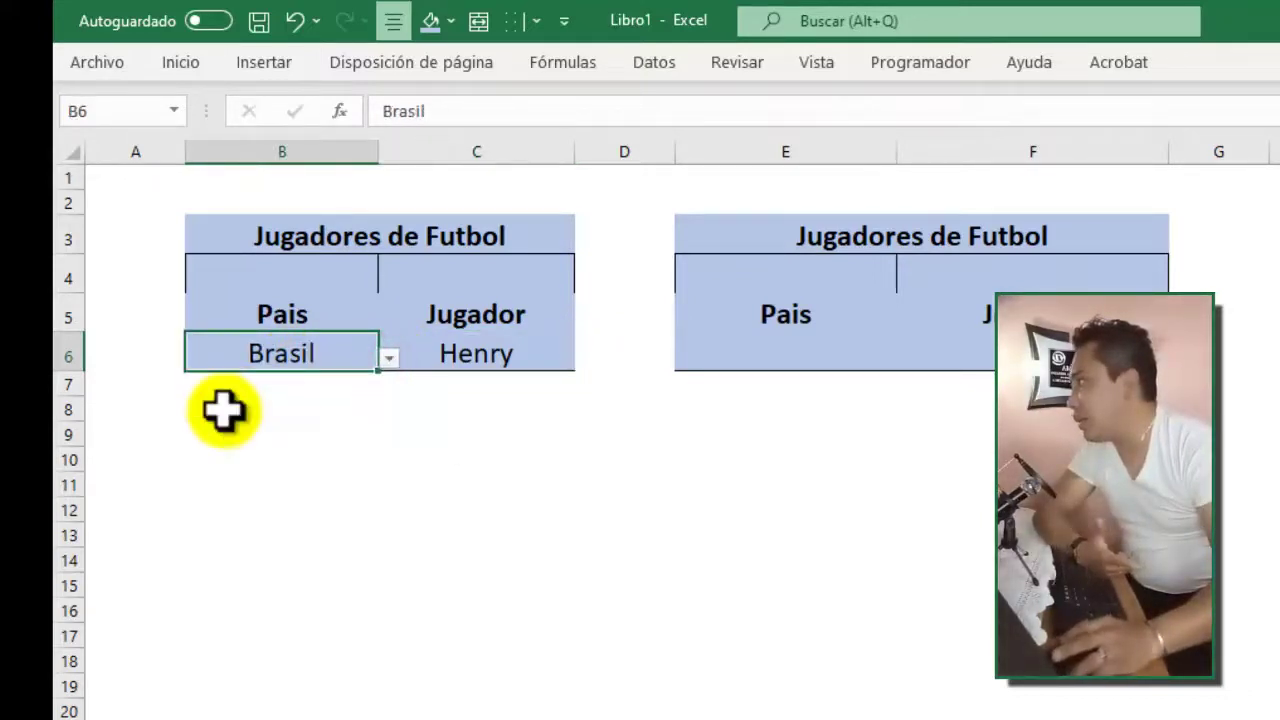
left_click(476, 354)
left_click(585, 358)
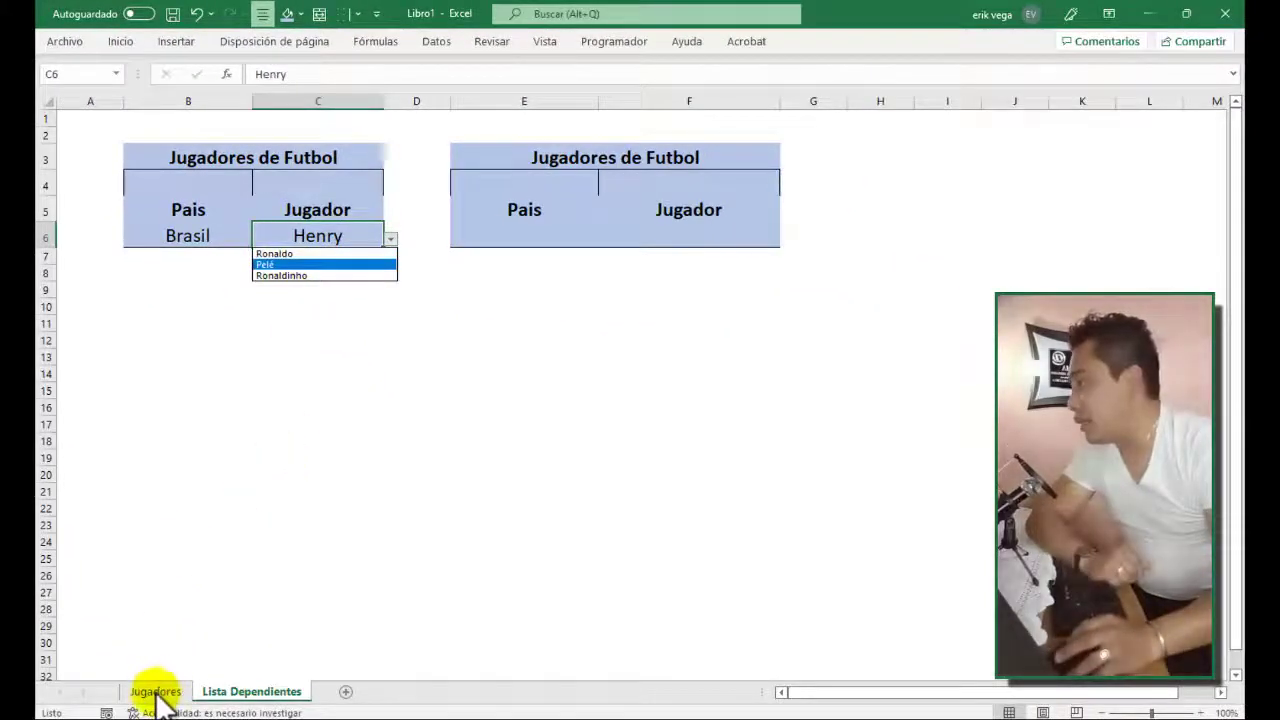
Make the lower table's España column B14:B17 its own table with headers
left_click(155, 691)
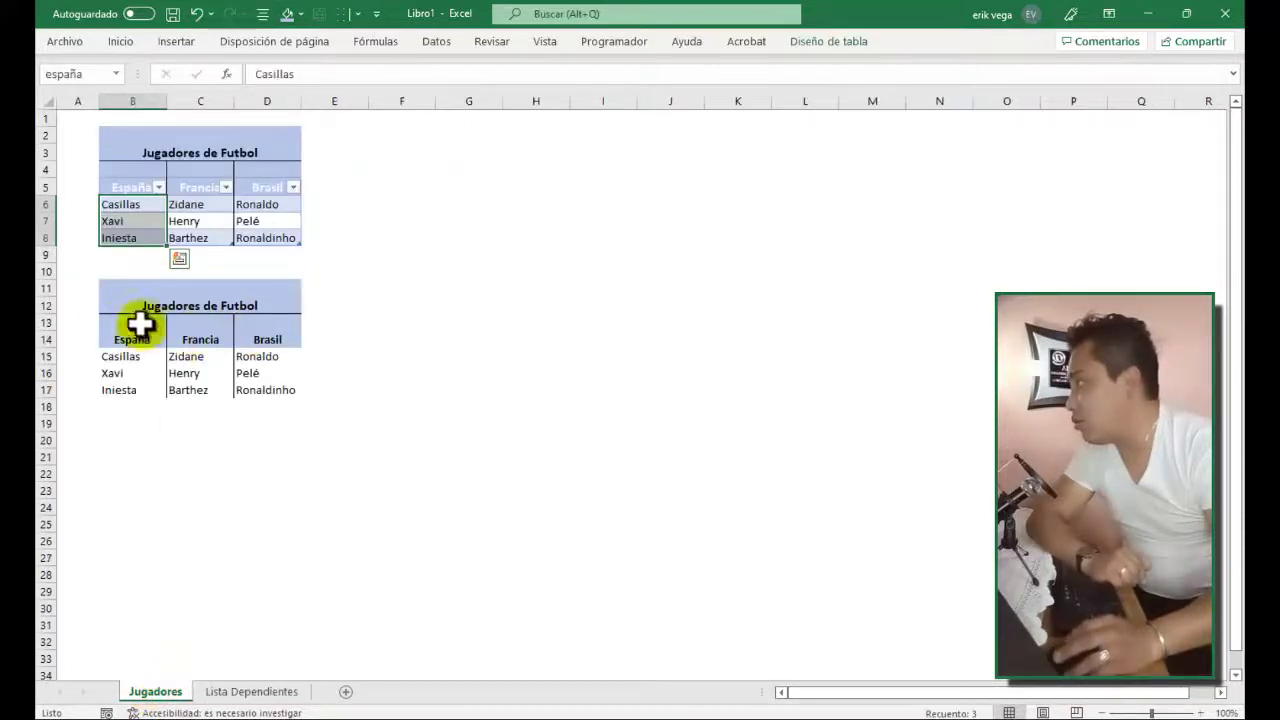
left_click(255, 692)
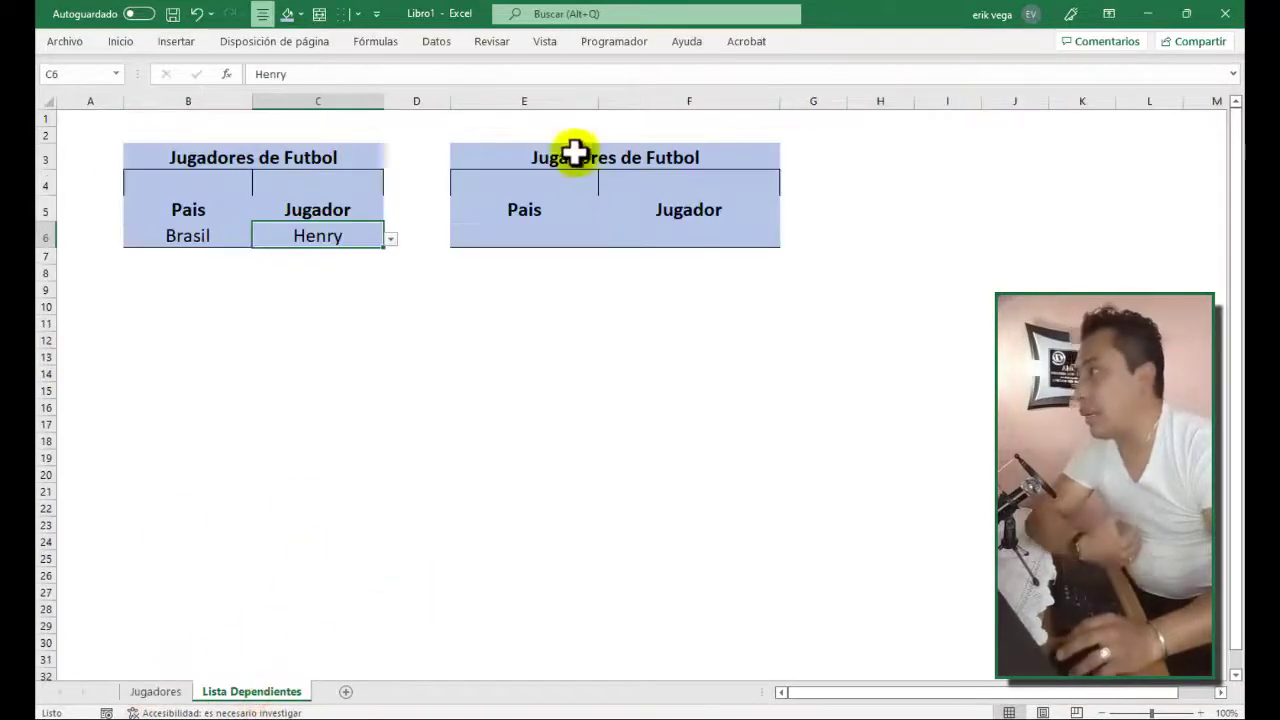
left_click_drag(523, 157, 806, 240)
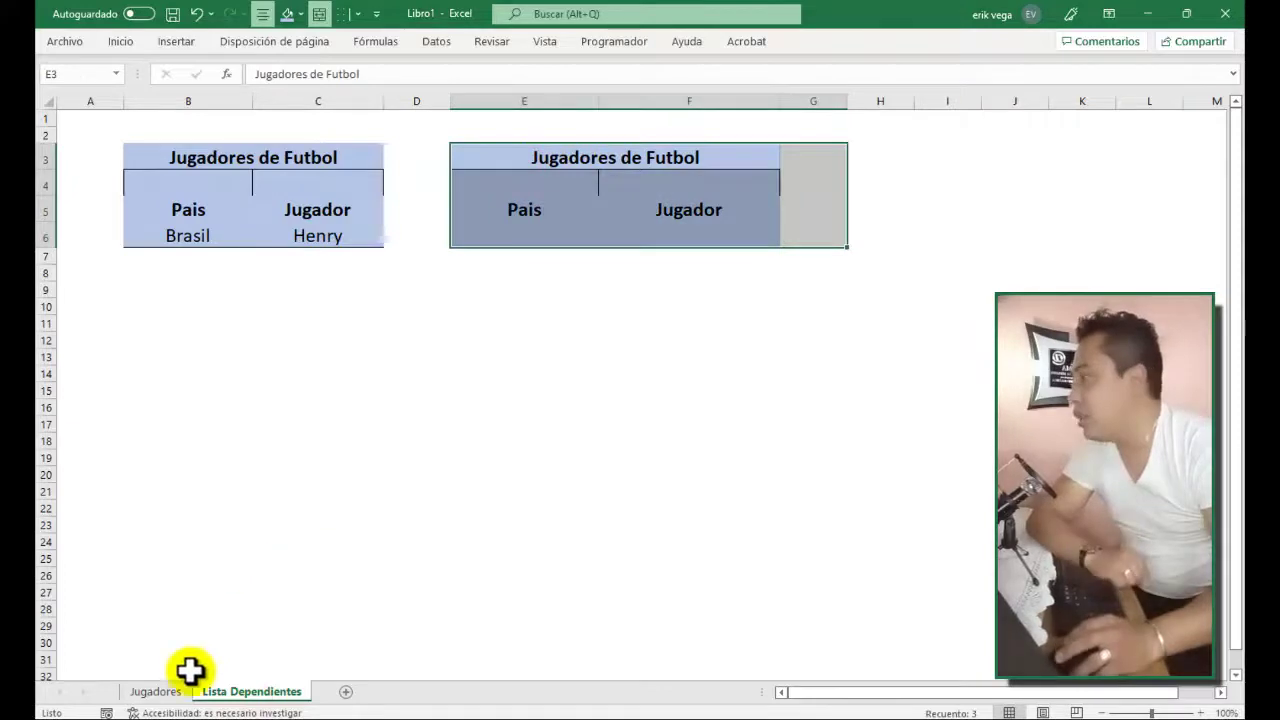
left_click(155, 691)
left_click(445, 557)
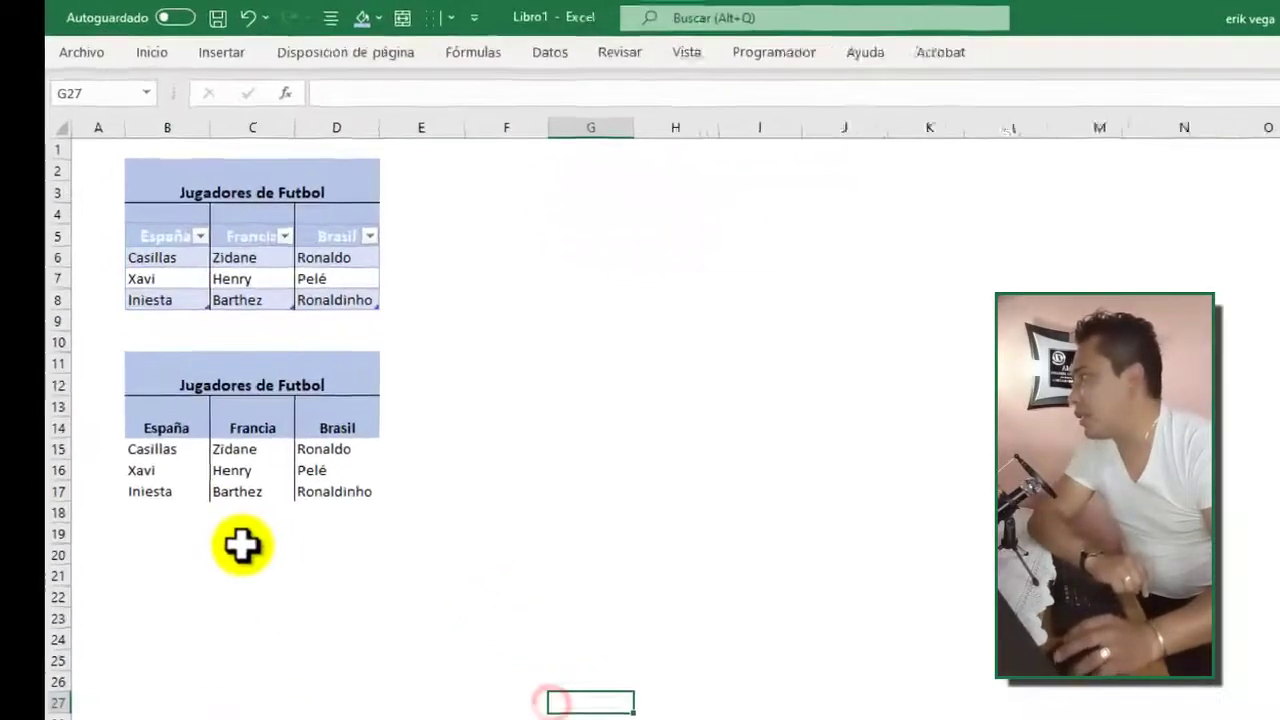
left_click_drag(153, 423, 152, 466)
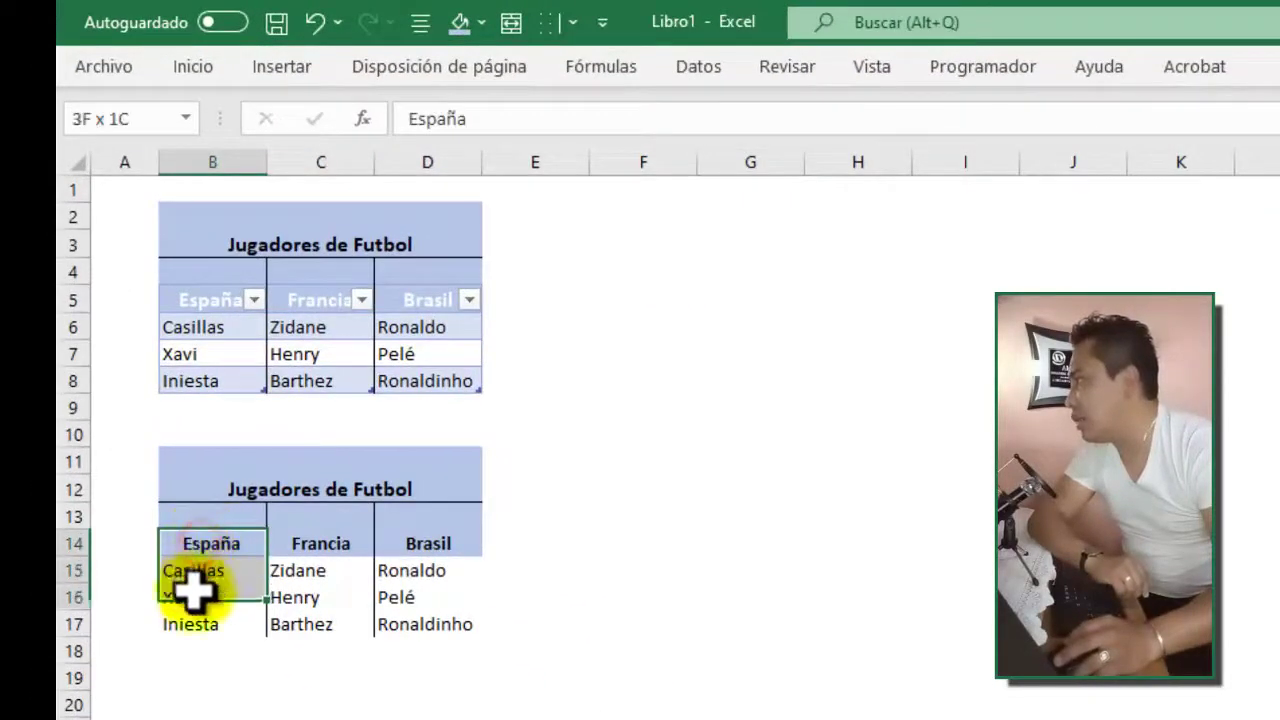
left_click_drag(193, 592, 193, 619)
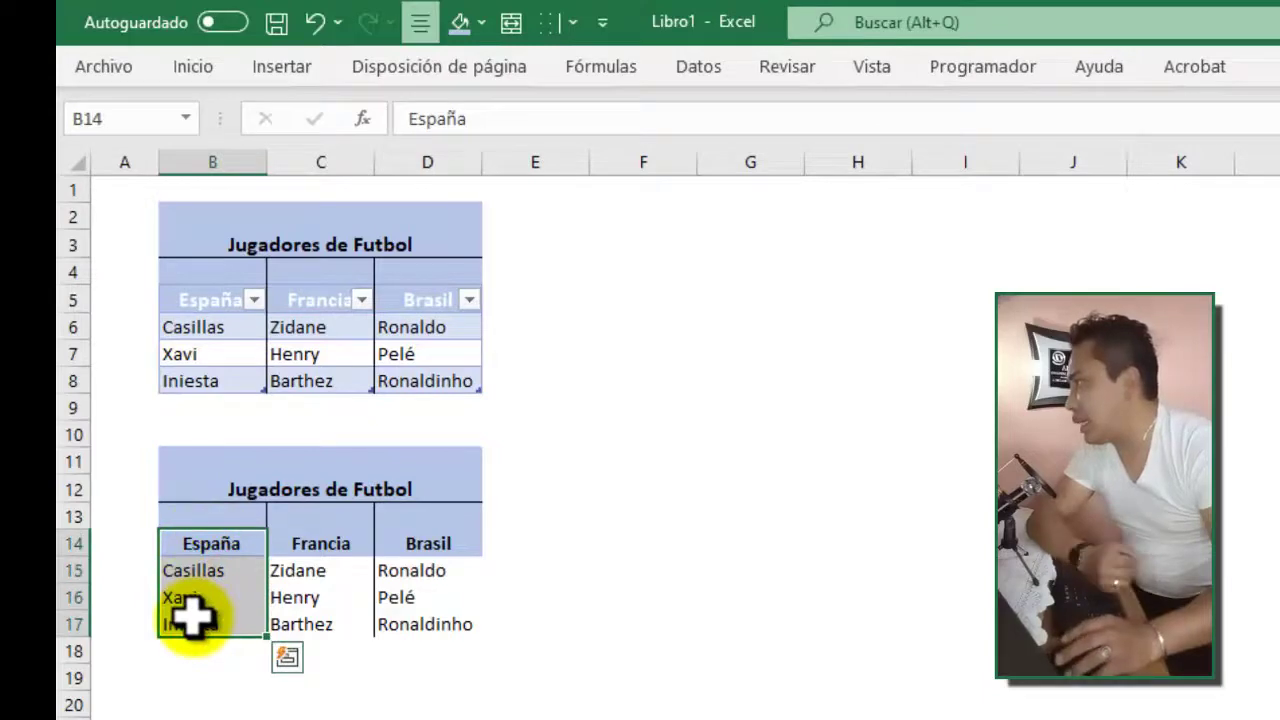
key("ctrl+t")
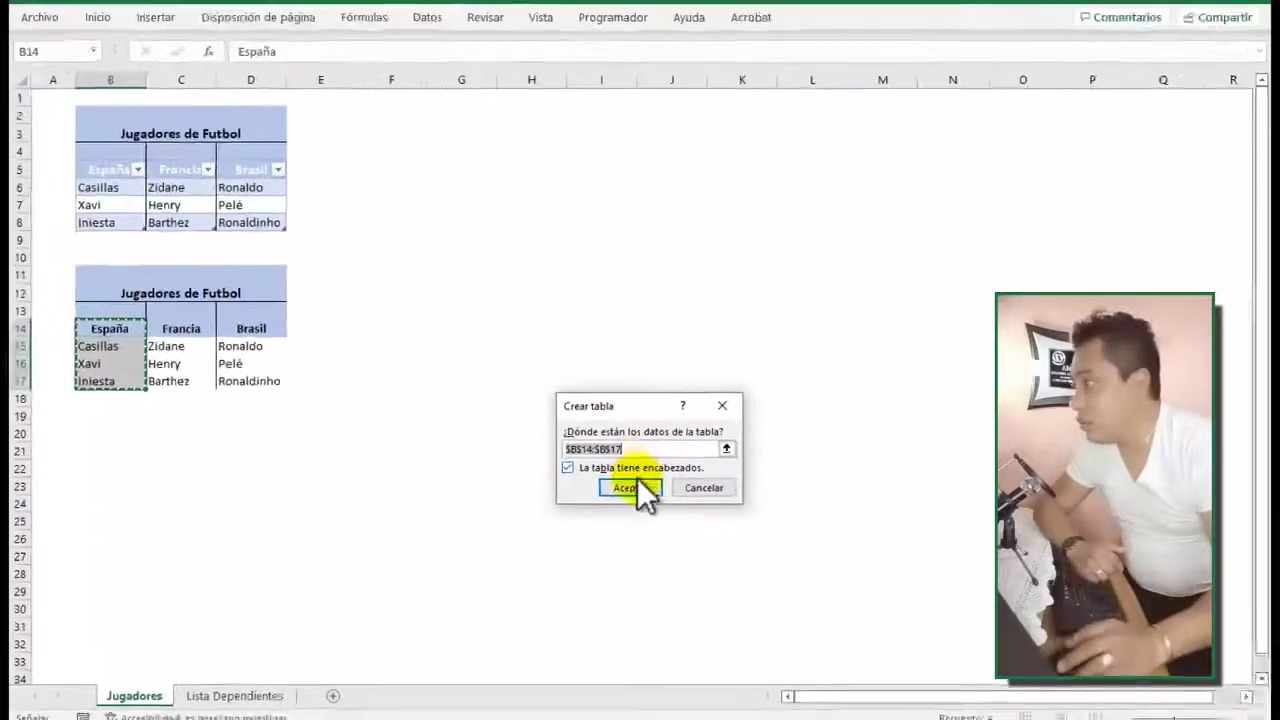
left_click(636, 486)
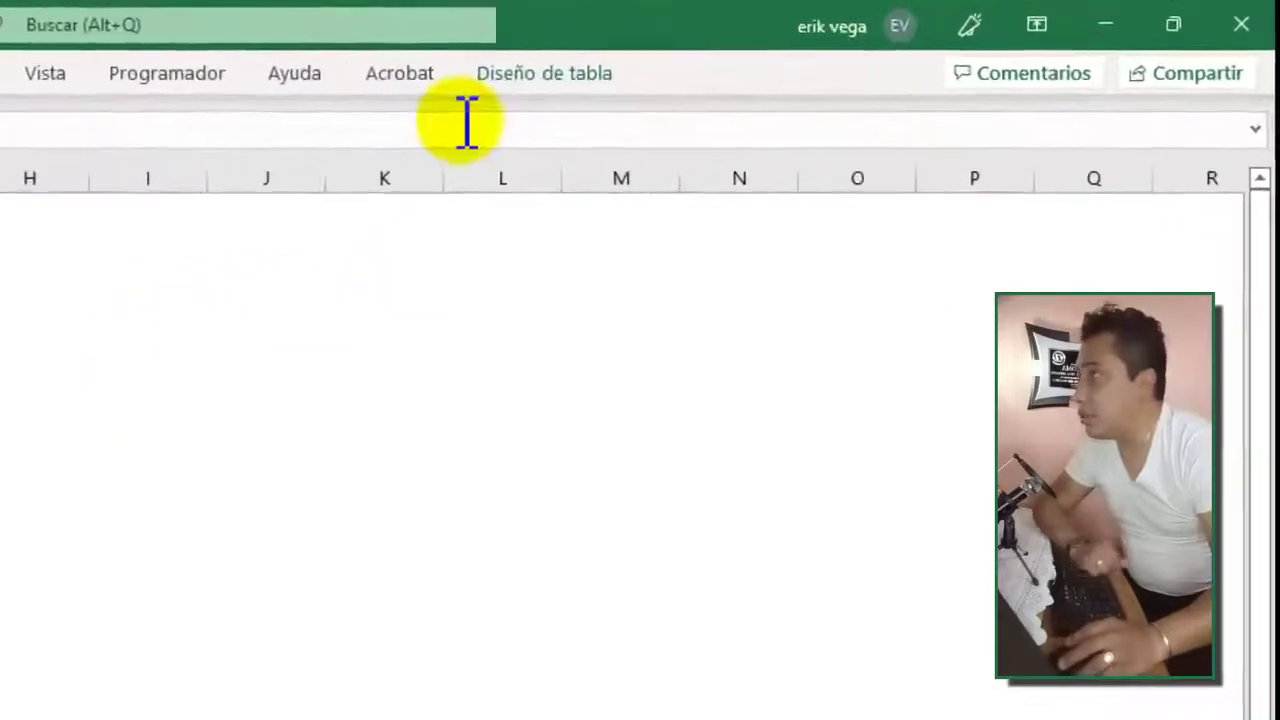
Try renaming the new table to 'españa' and dismiss the duplicate-name error
left_click(448, 86)
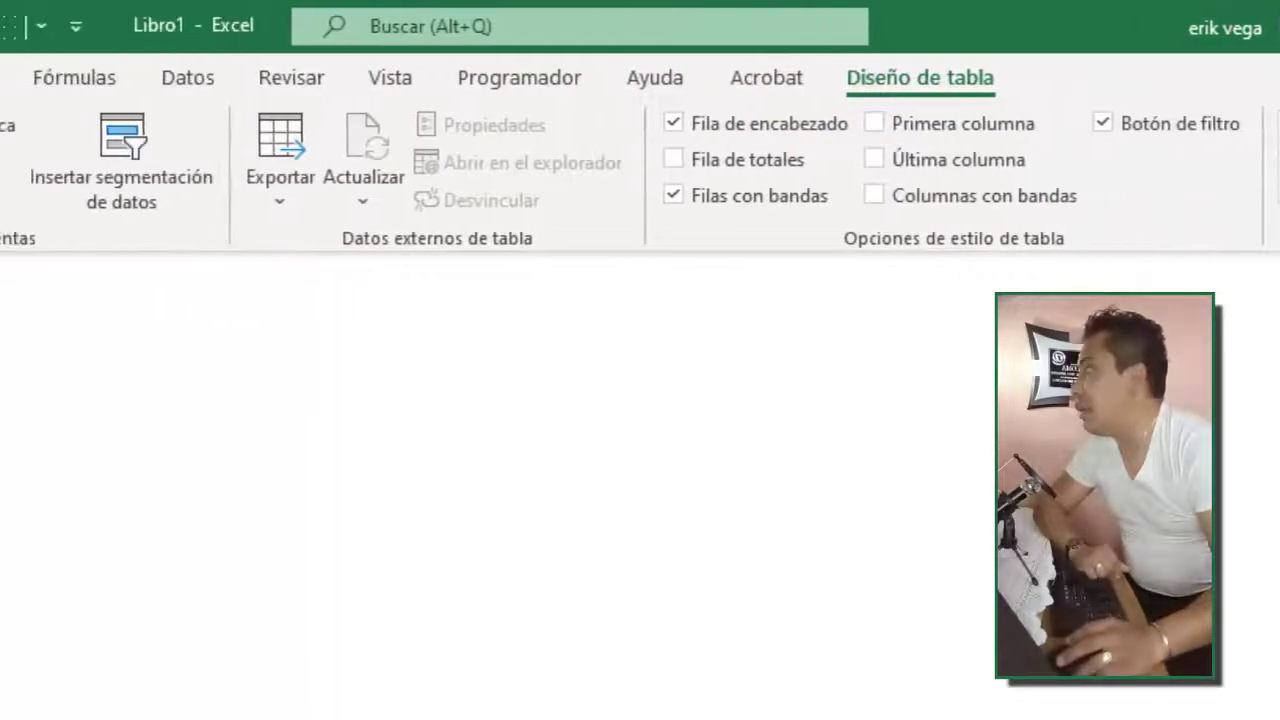
left_click(117, 138)
type("e")
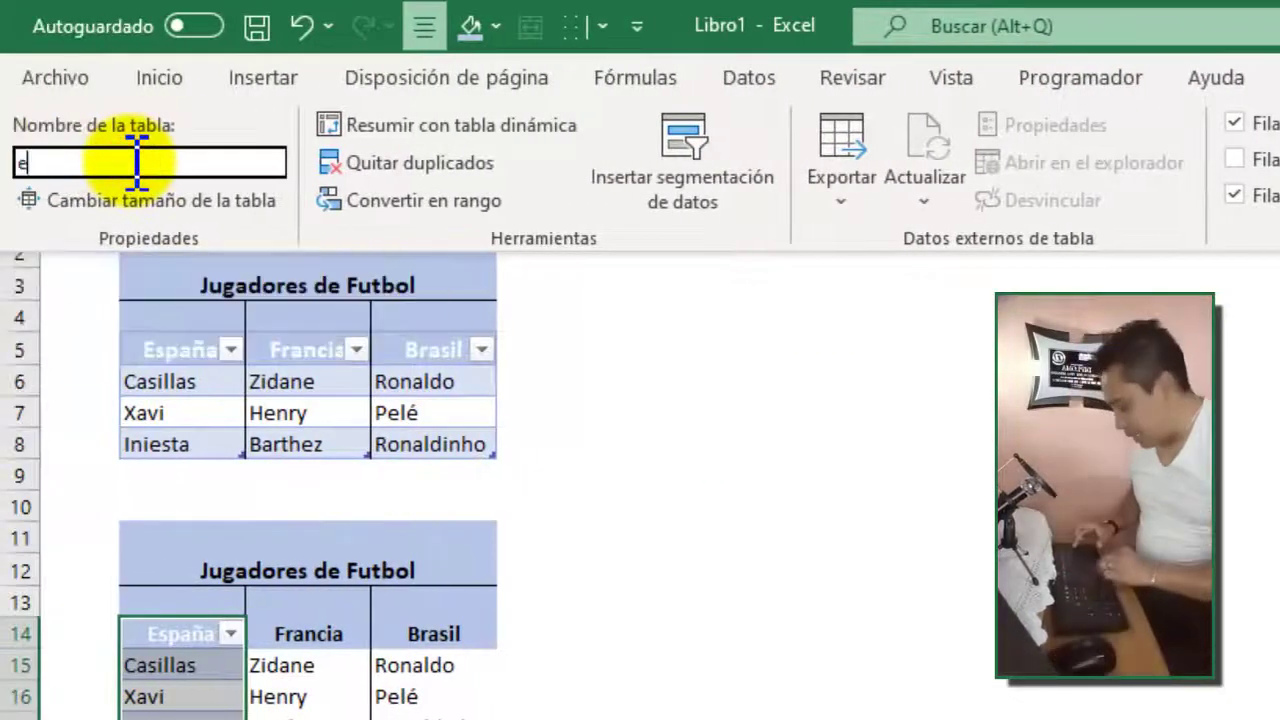
type("spaña")
key("Return")
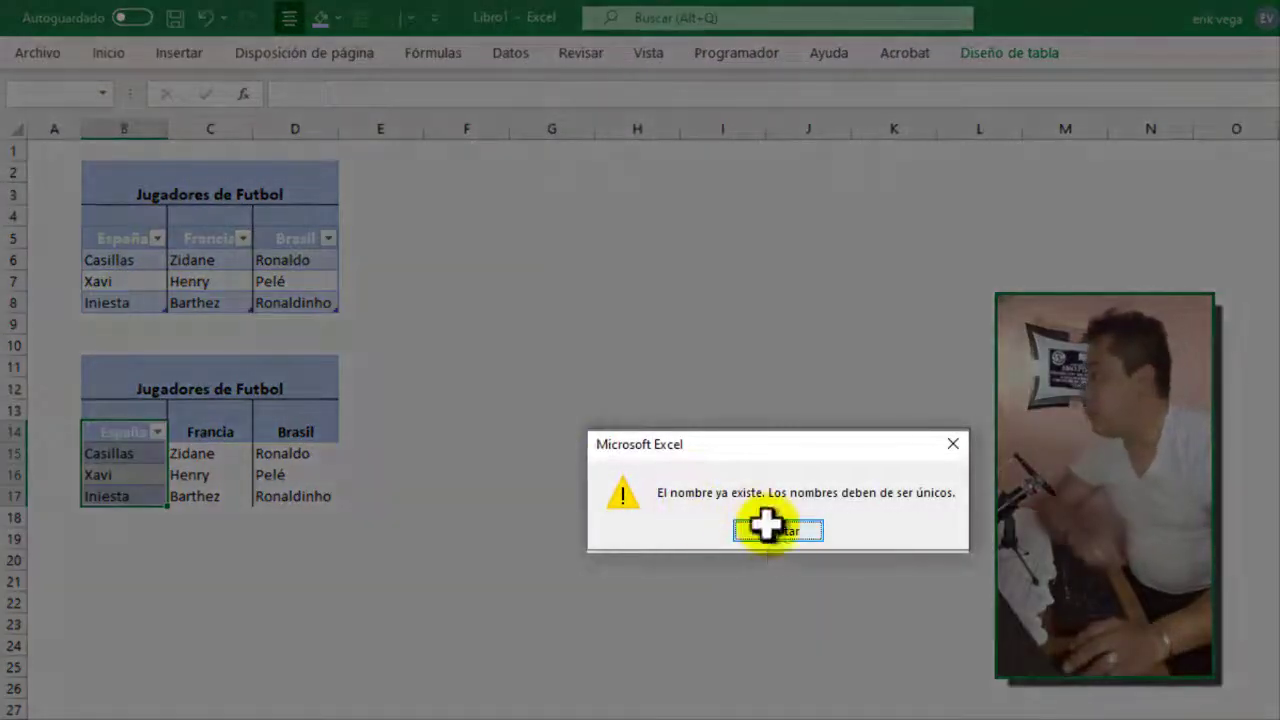
left_click(770, 529)
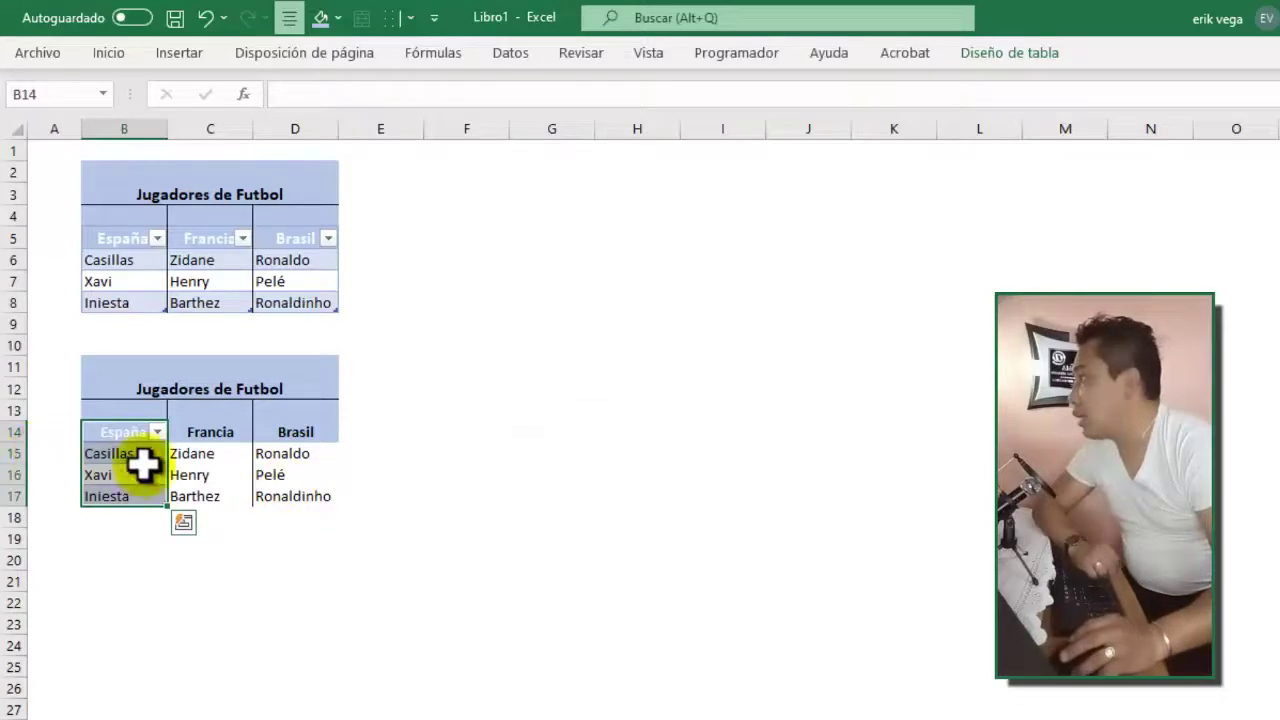
Rename the España table by adding 'e' to its name
left_click(988, 58)
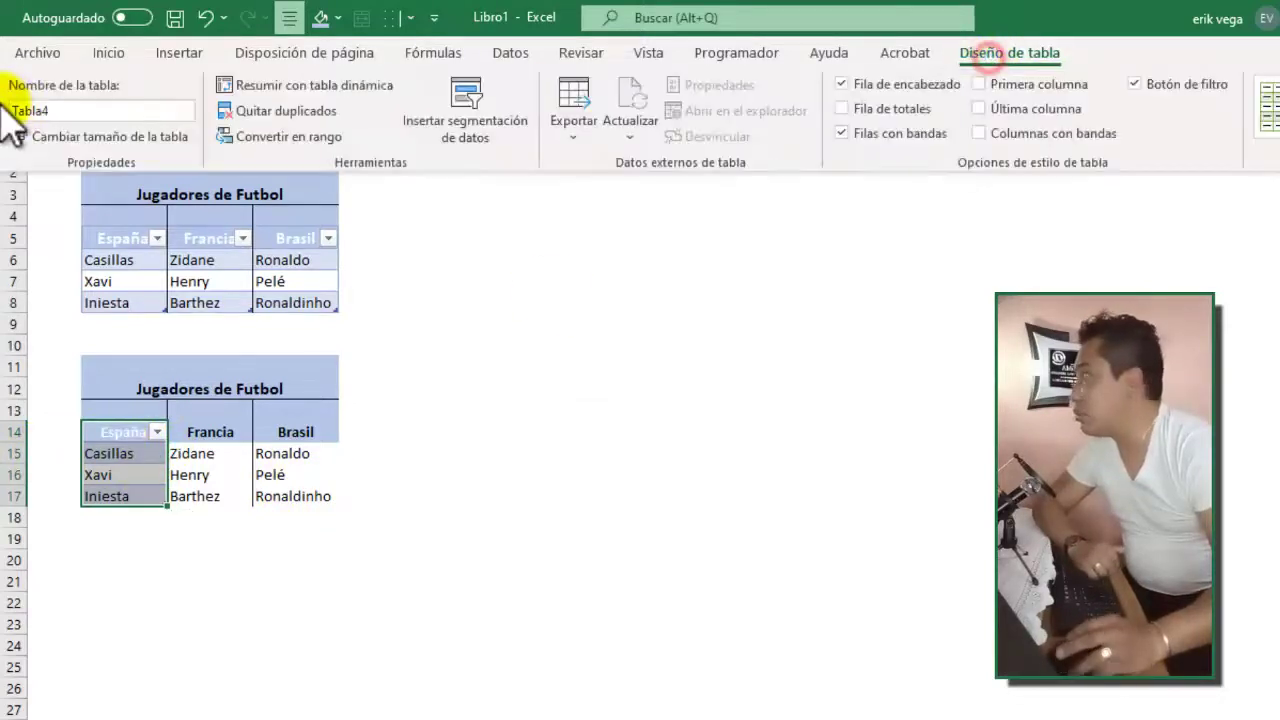
type("españa2")
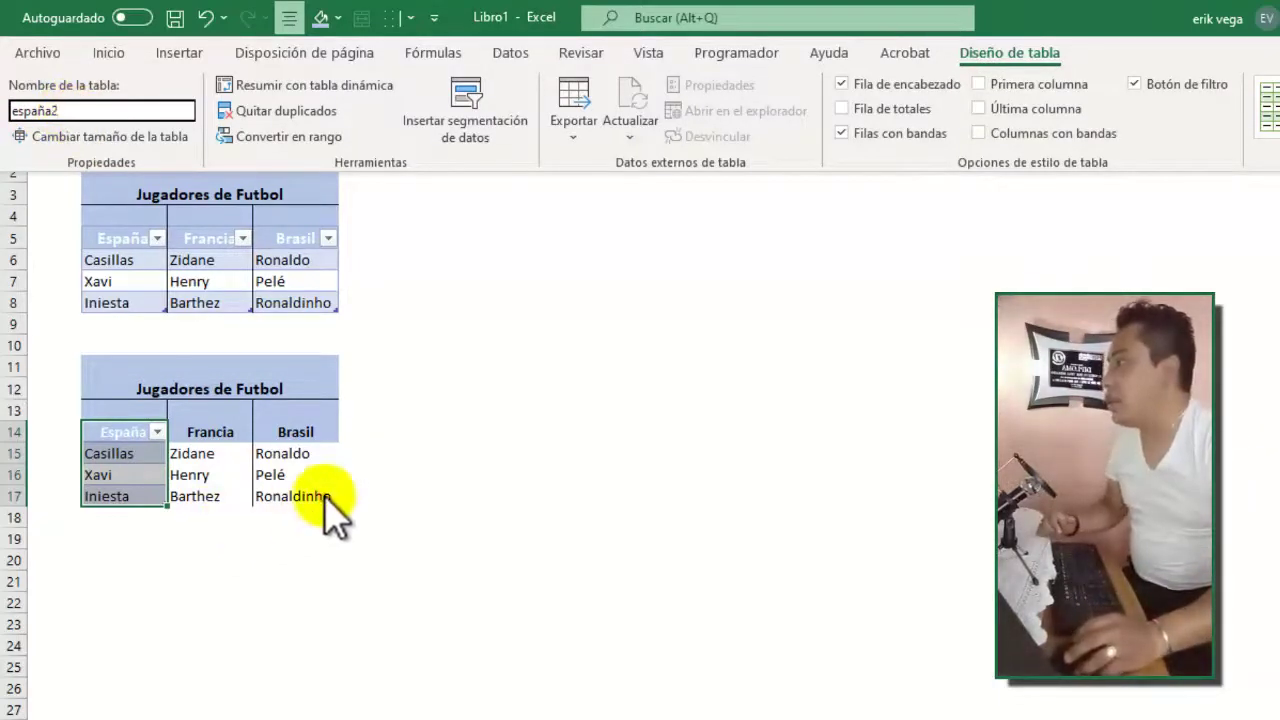
key("Return")
Make the Francia column C14:C17 its own table named francia2
left_click_drag(209, 434, 212, 485)
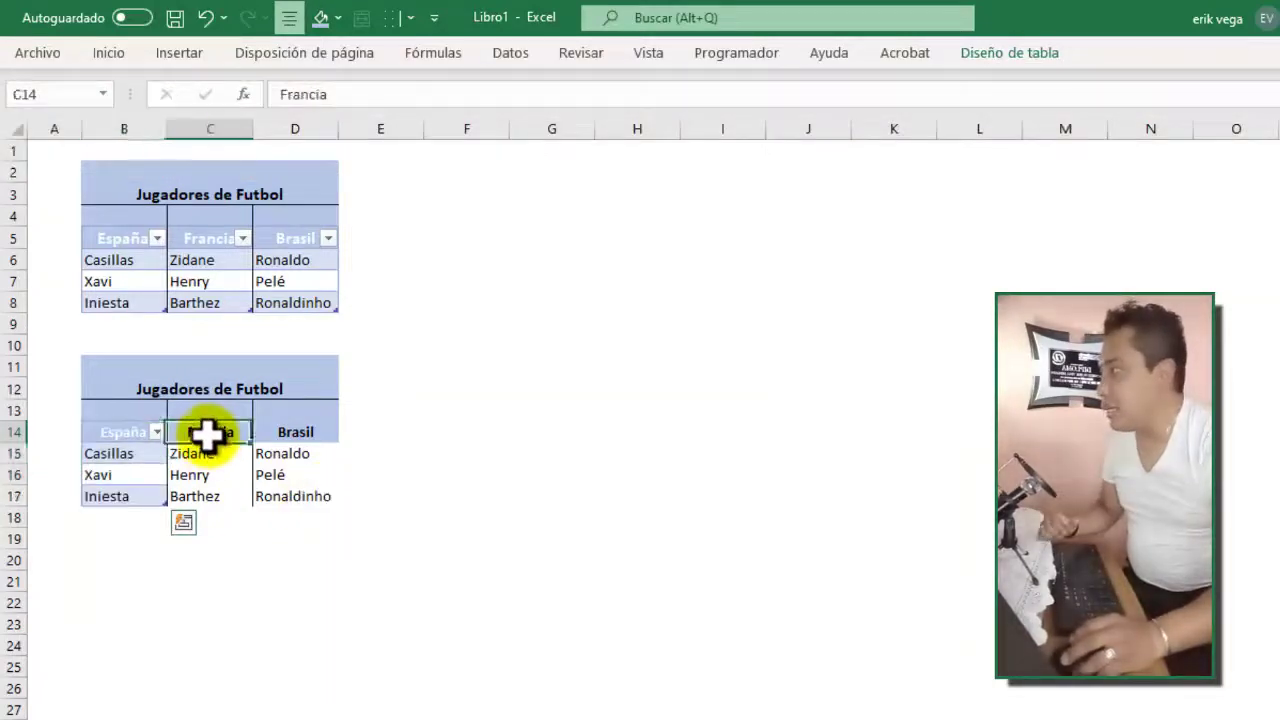
key("ctrl+t")
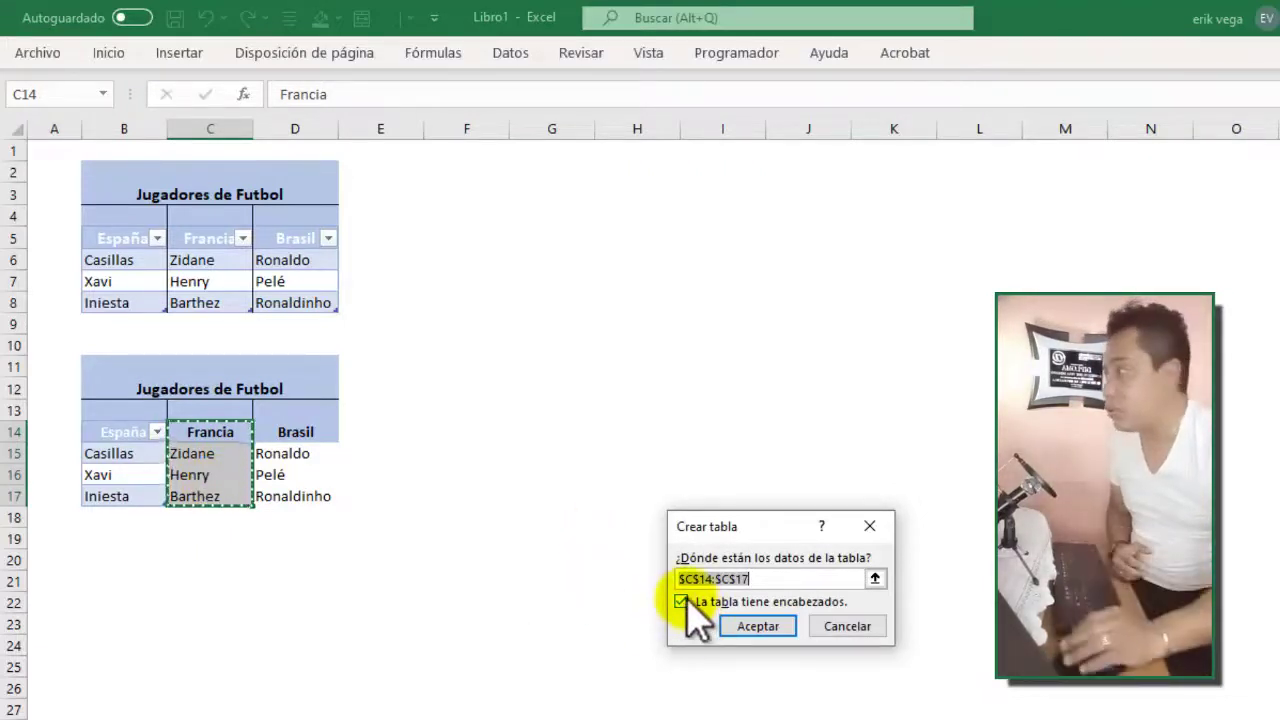
left_click(760, 628)
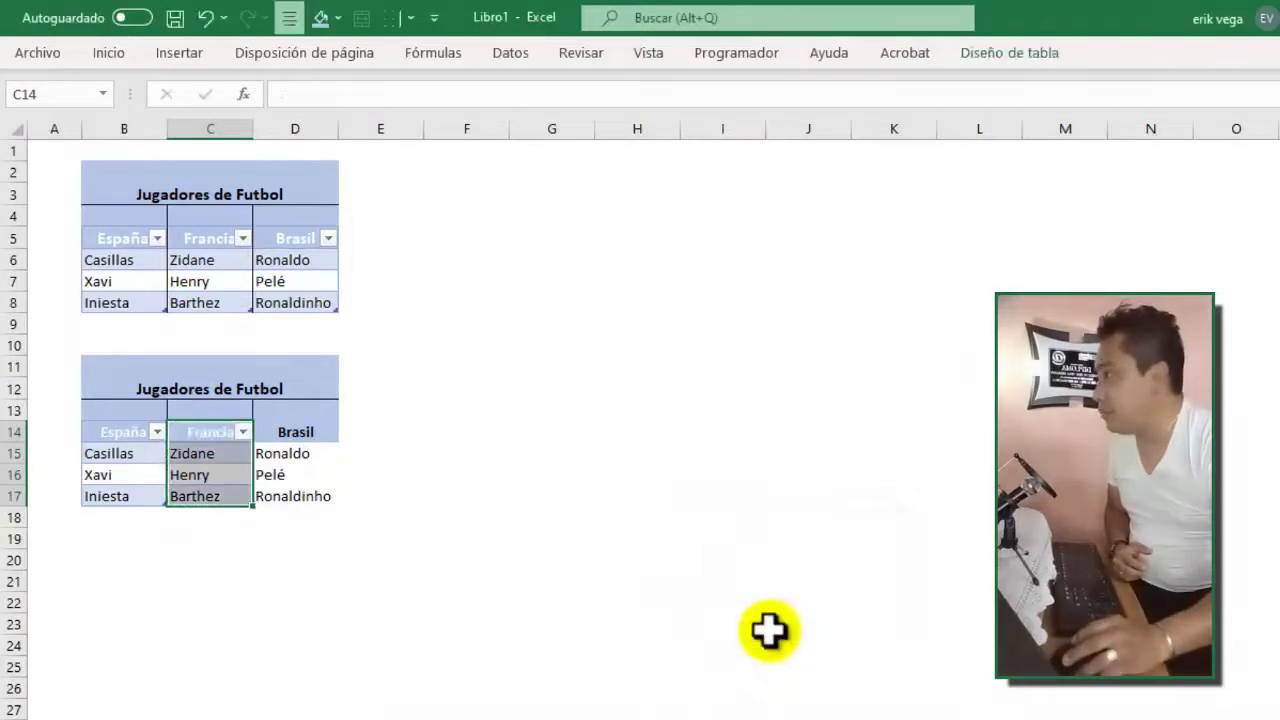
left_click(1005, 60)
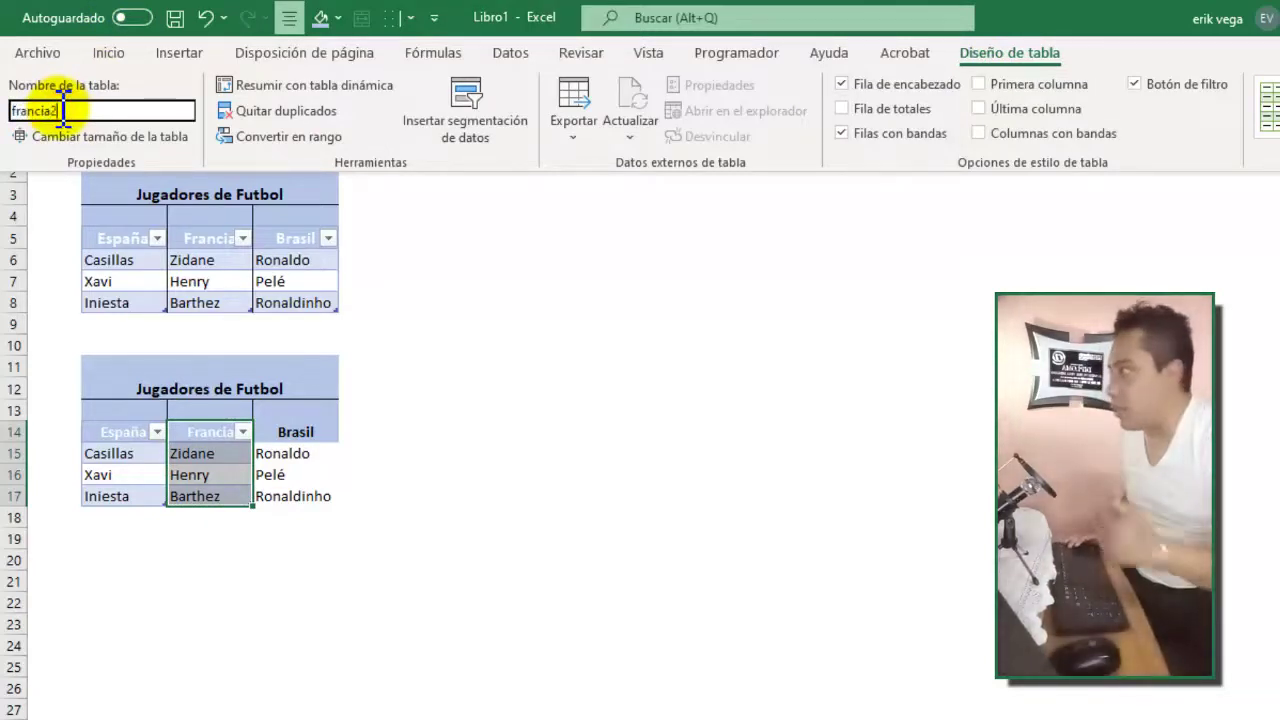
type("2")
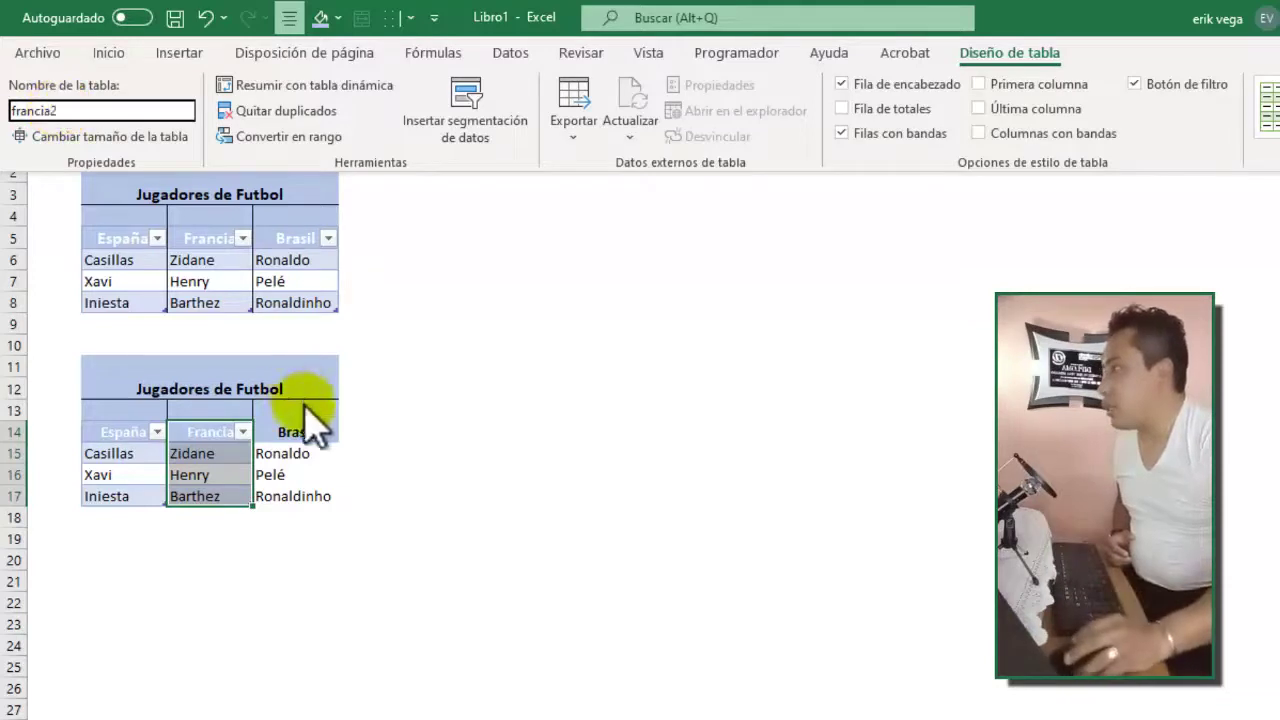
left_click(414, 475)
left_click(412, 473)
Make the Brasil column D14:D17 a table with headers and name it brasil2
left_click_drag(297, 430, 294, 494)
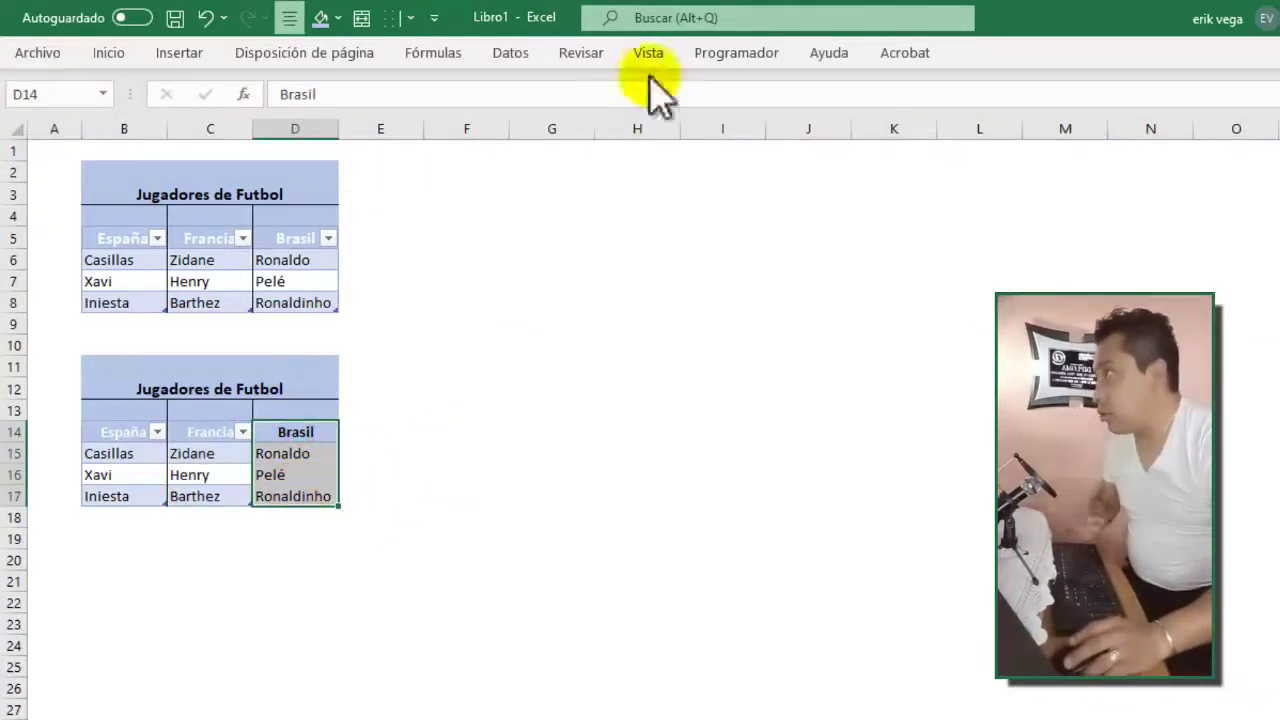
key("ctrl+t")
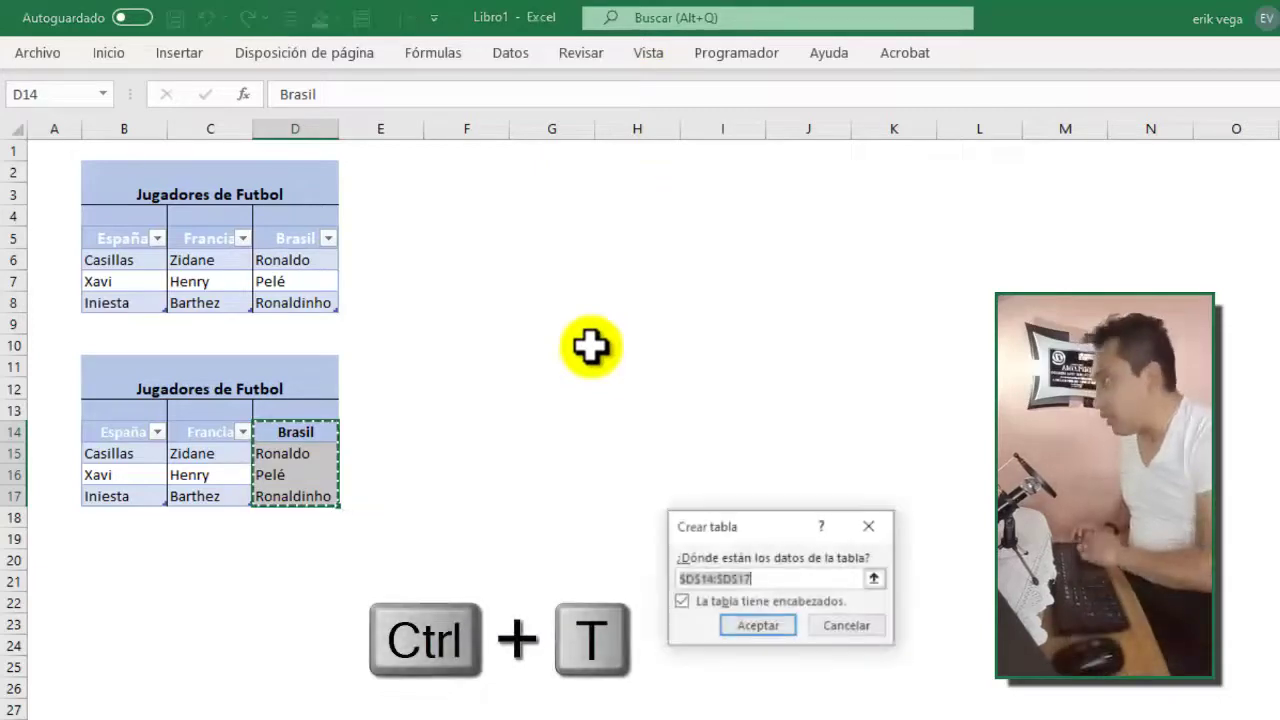
left_click(758, 626)
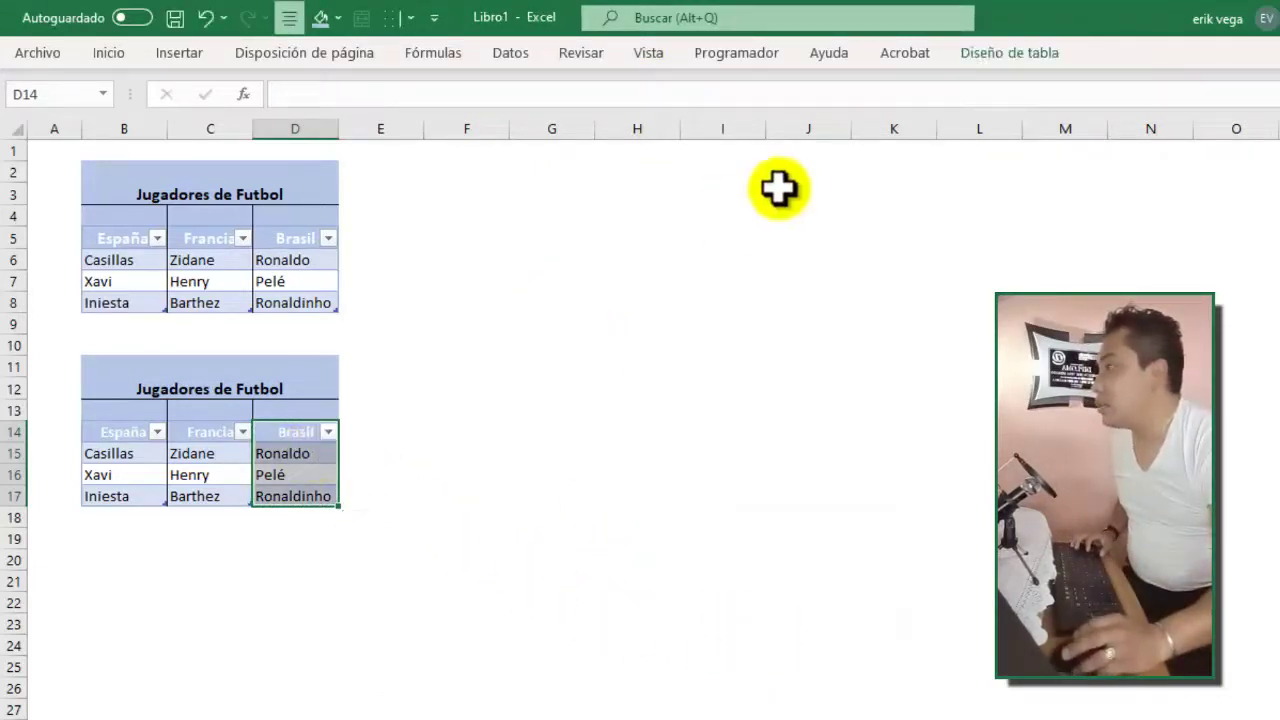
left_click(1013, 53)
left_click(76, 110)
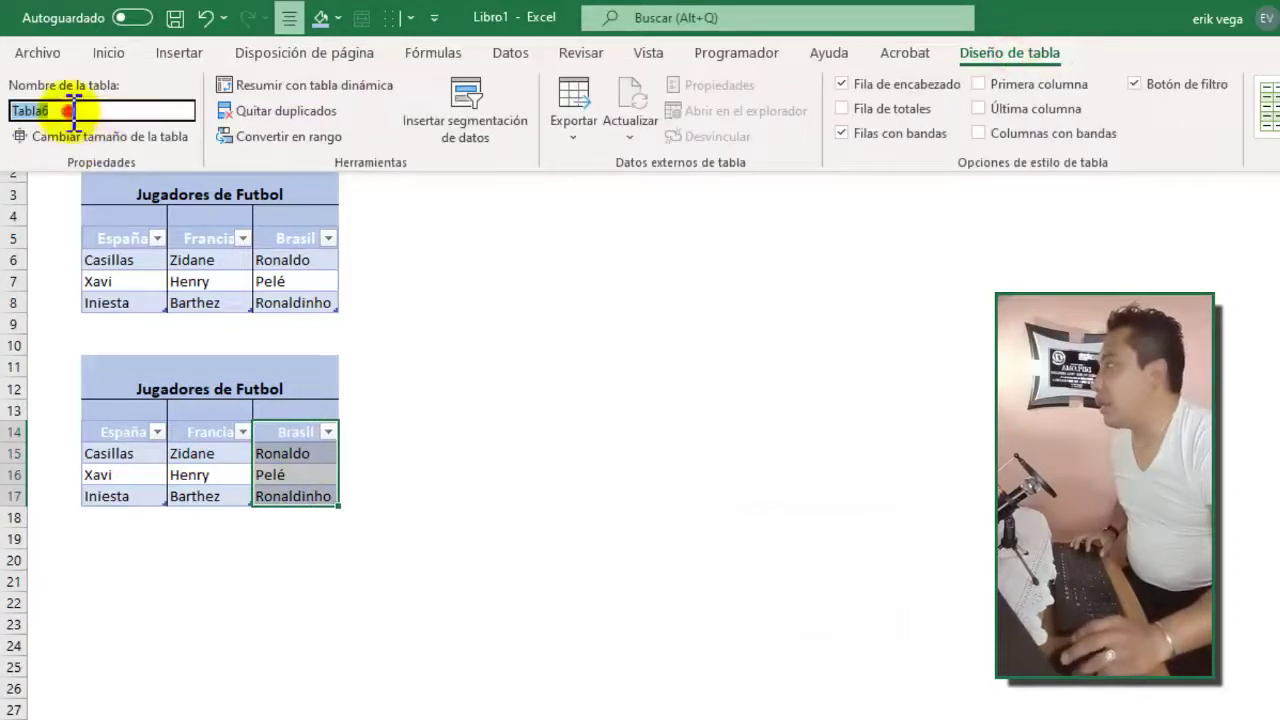
type("brasil2")
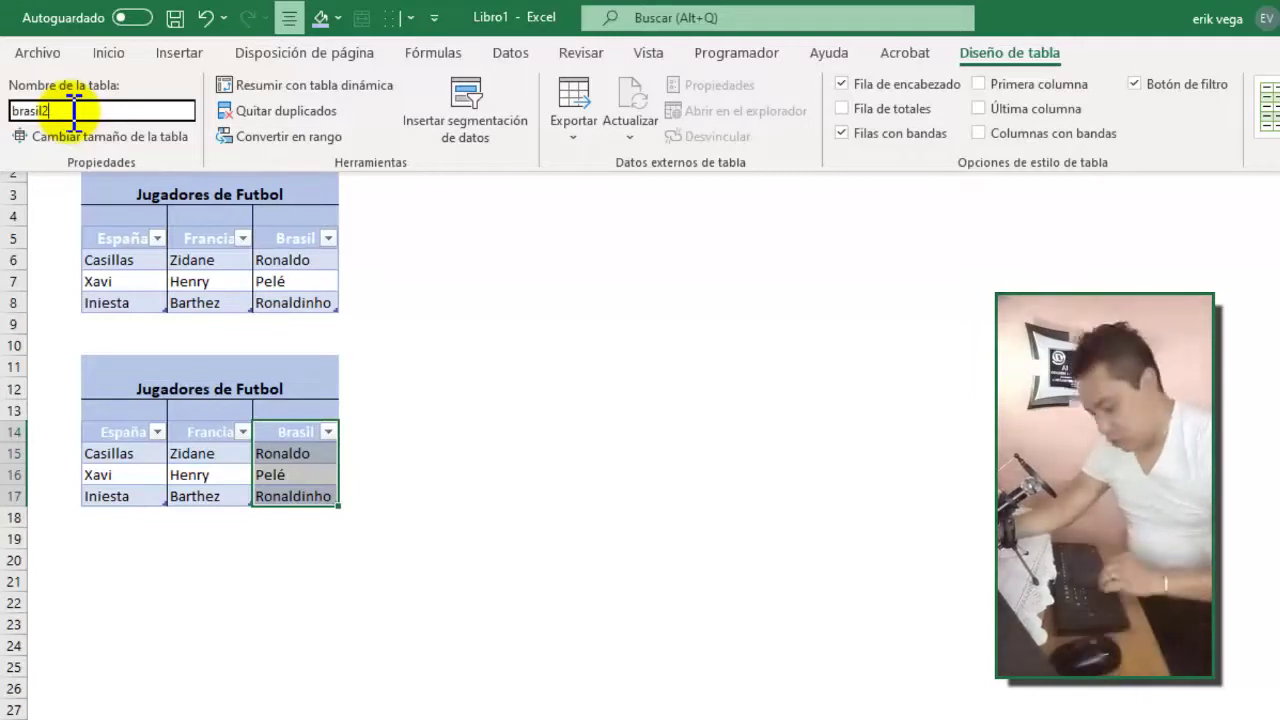
left_click(556, 520)
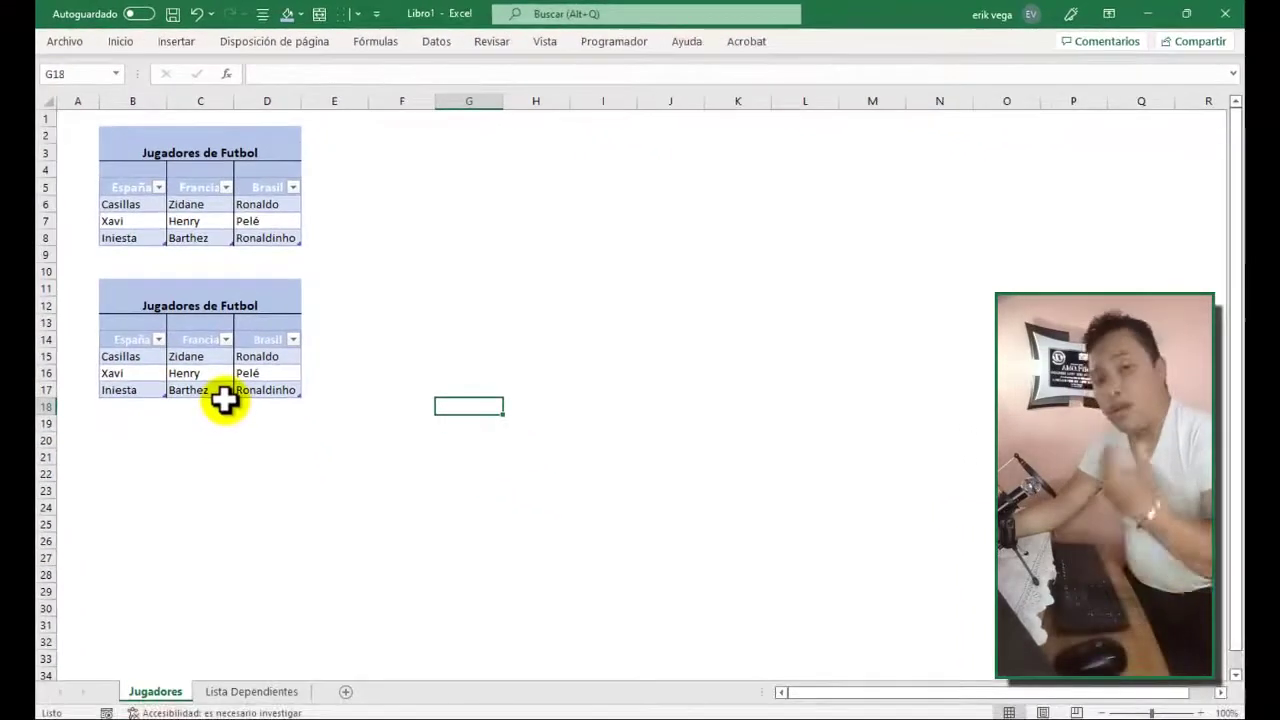
On Lista Dependientes, start a List data validation rule for Pais cell E6
left_click(268, 691)
left_click(629, 410)
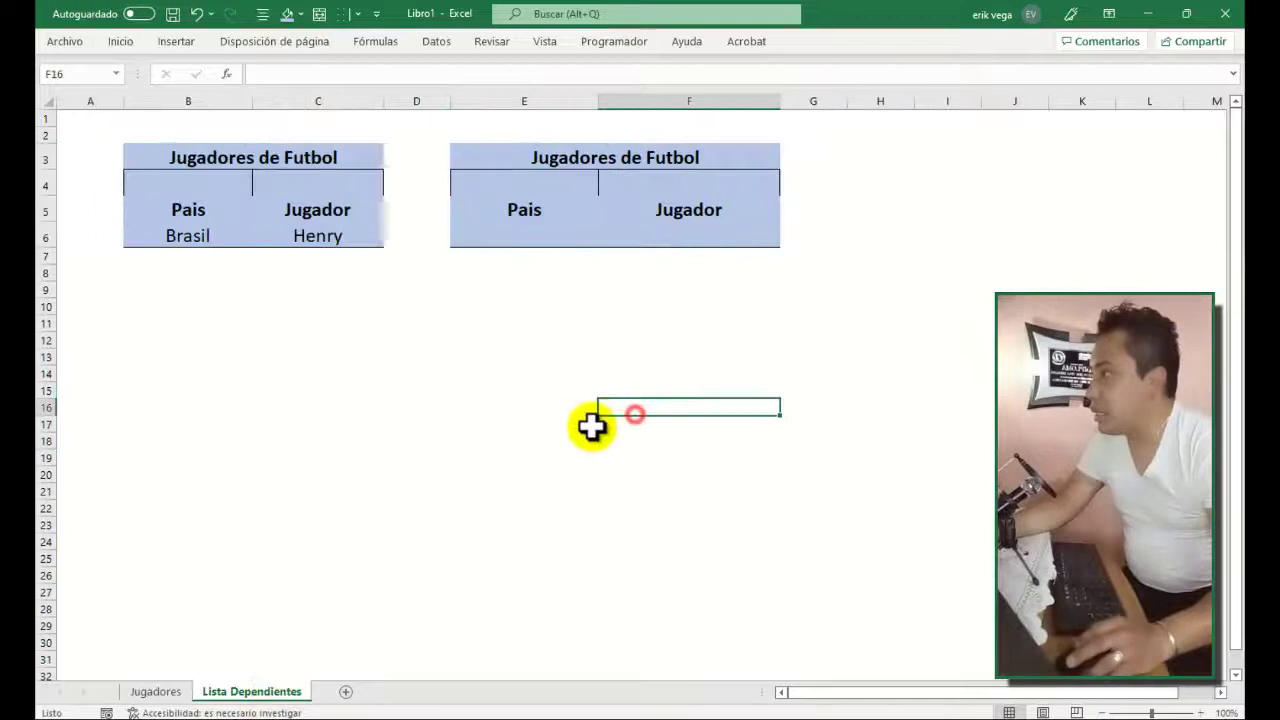
left_click(554, 232)
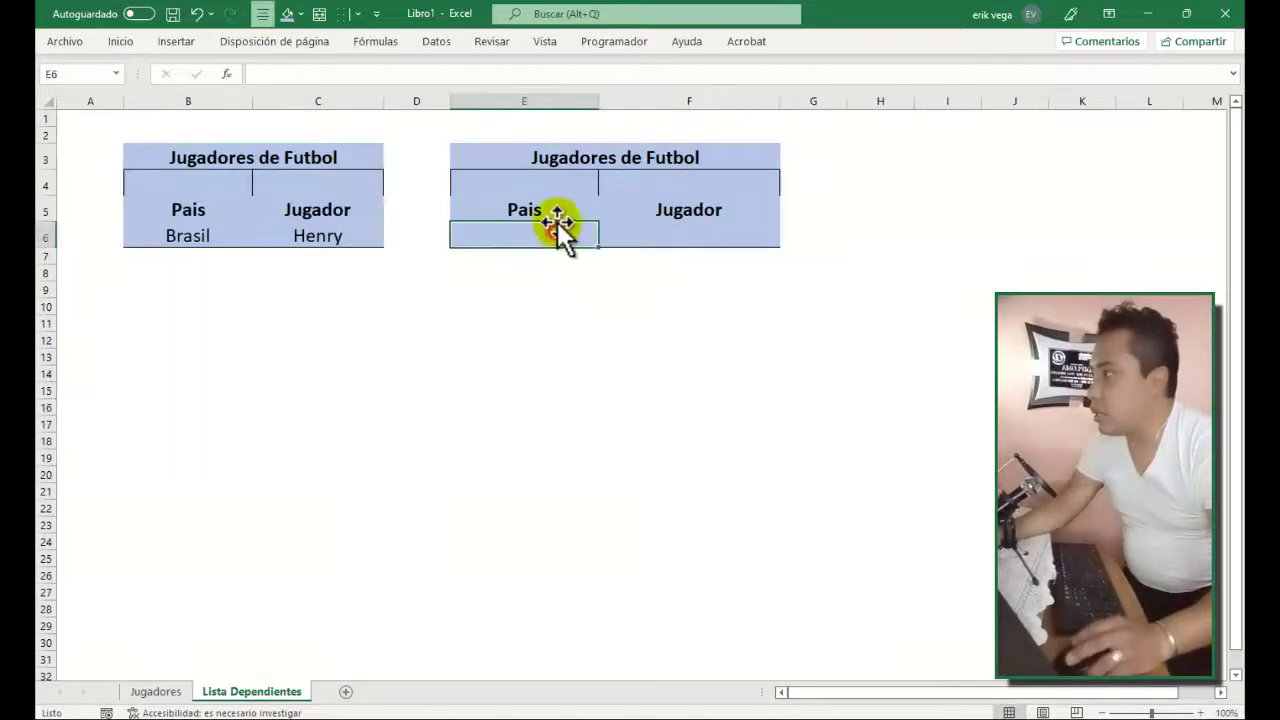
left_click(656, 238)
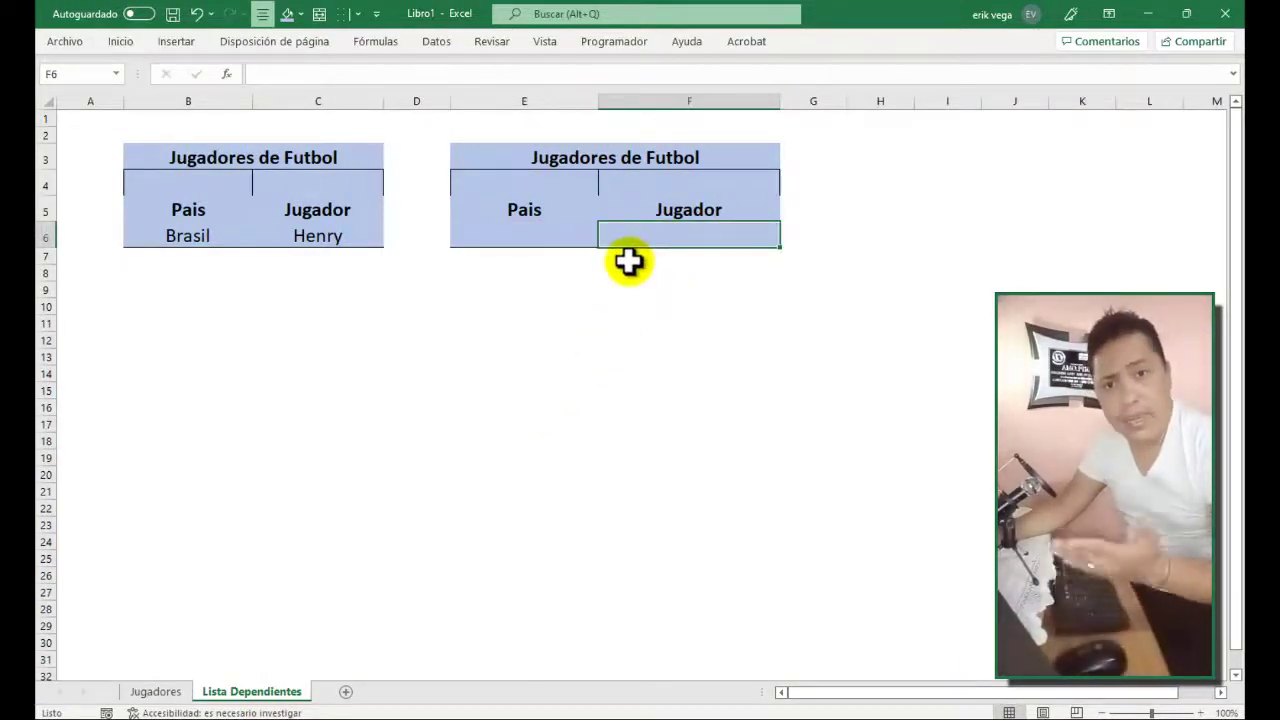
left_click(507, 237)
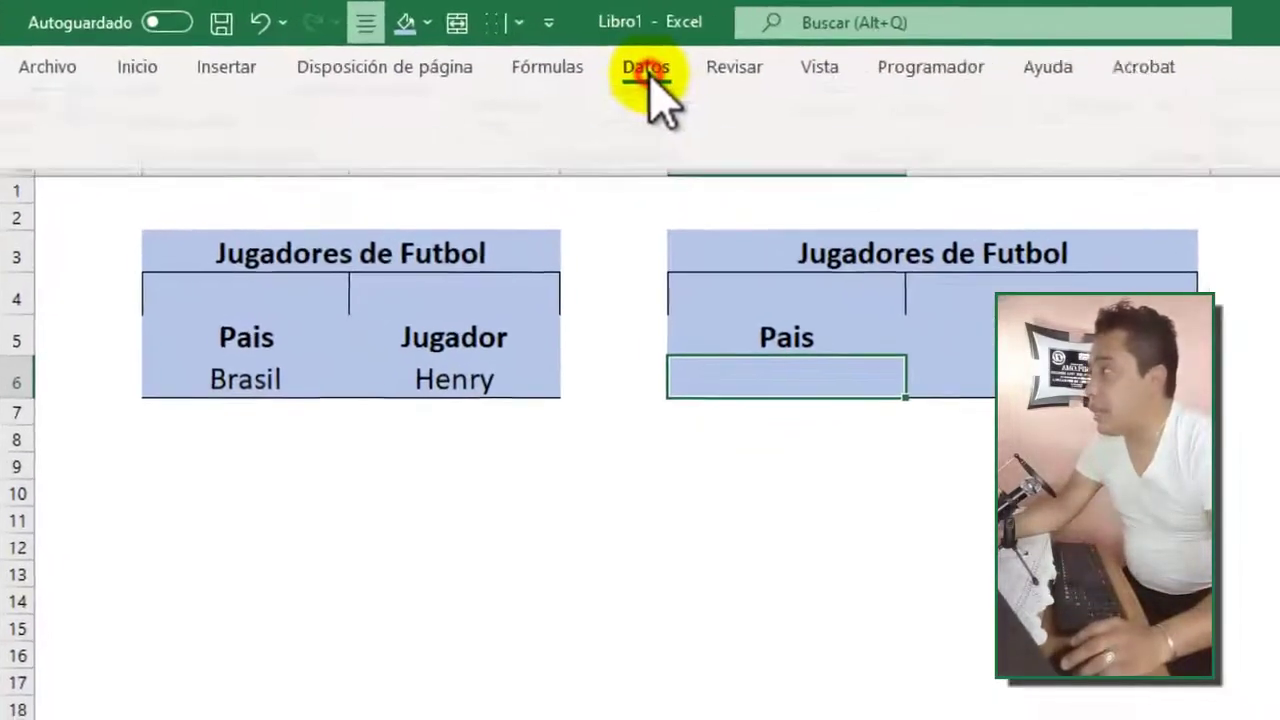
left_click(439, 44)
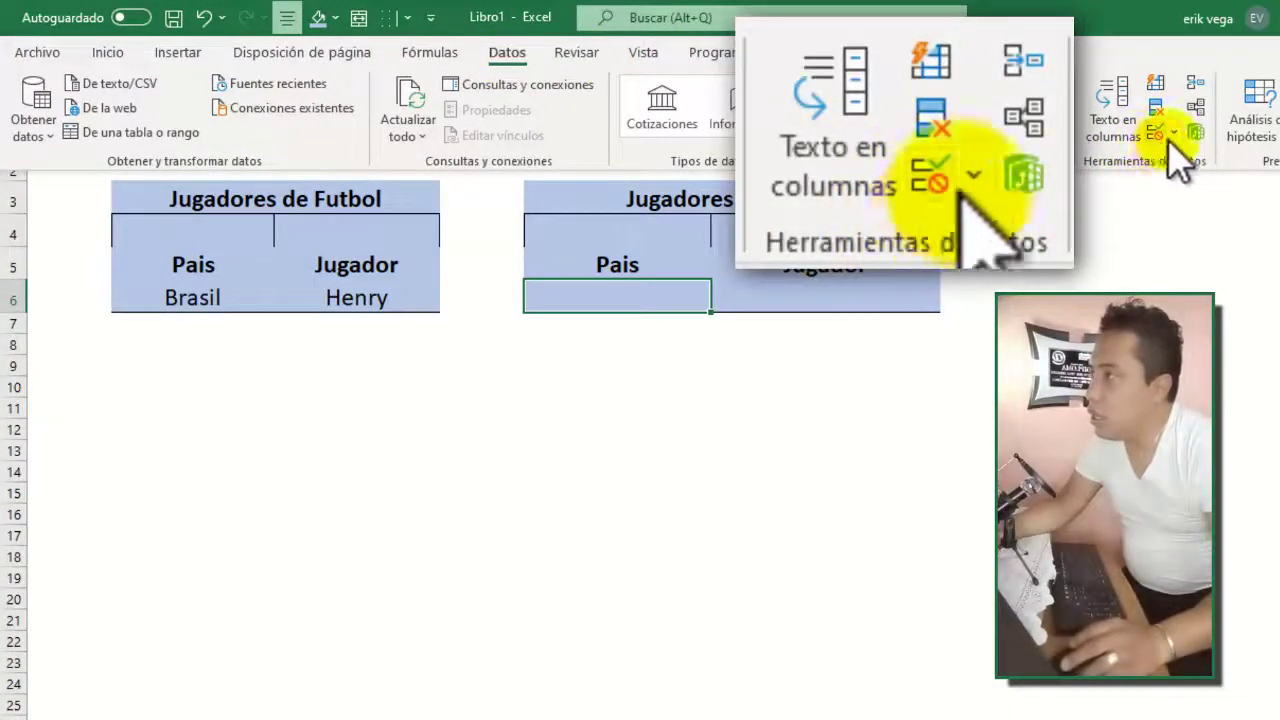
left_click(1174, 136)
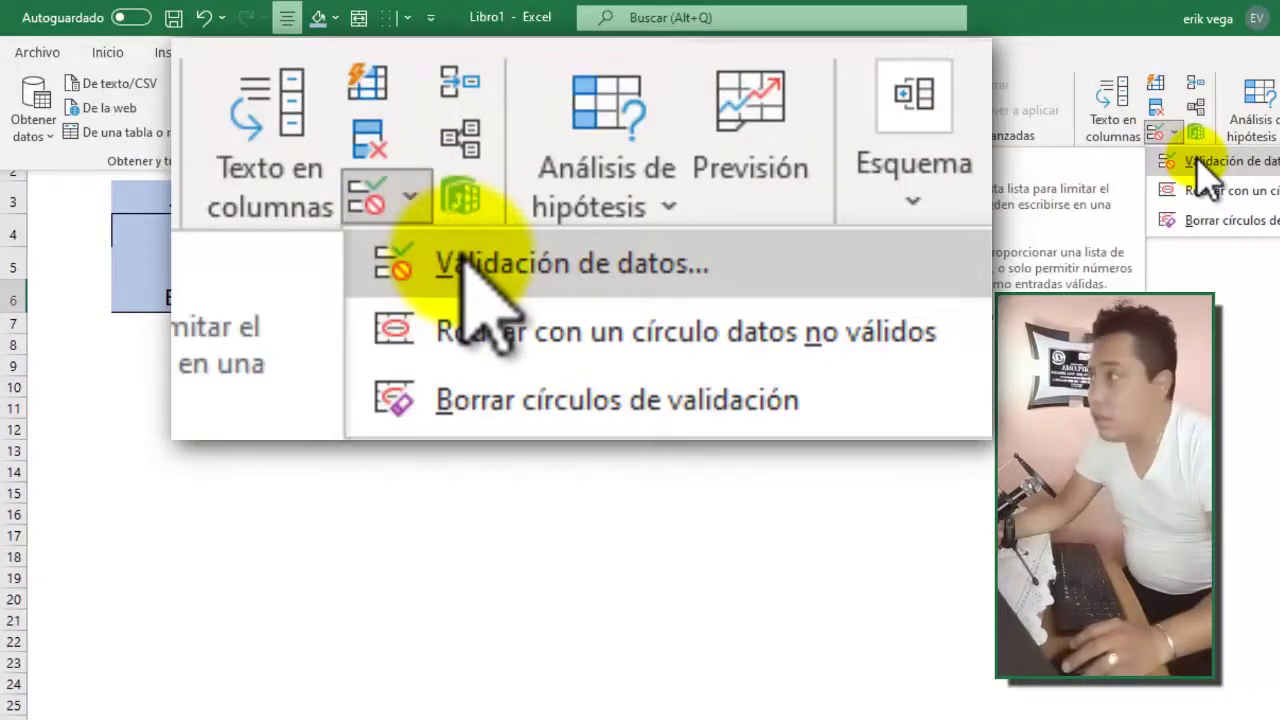
left_click(1195, 162)
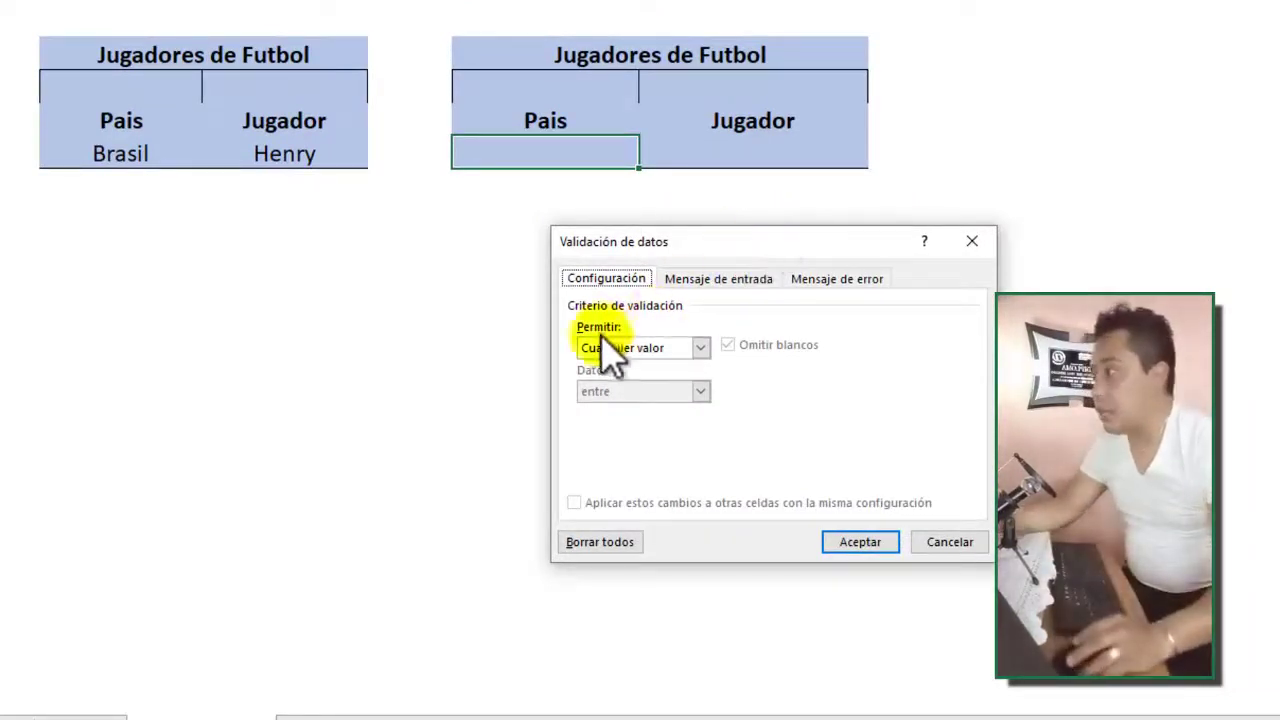
left_click(700, 347)
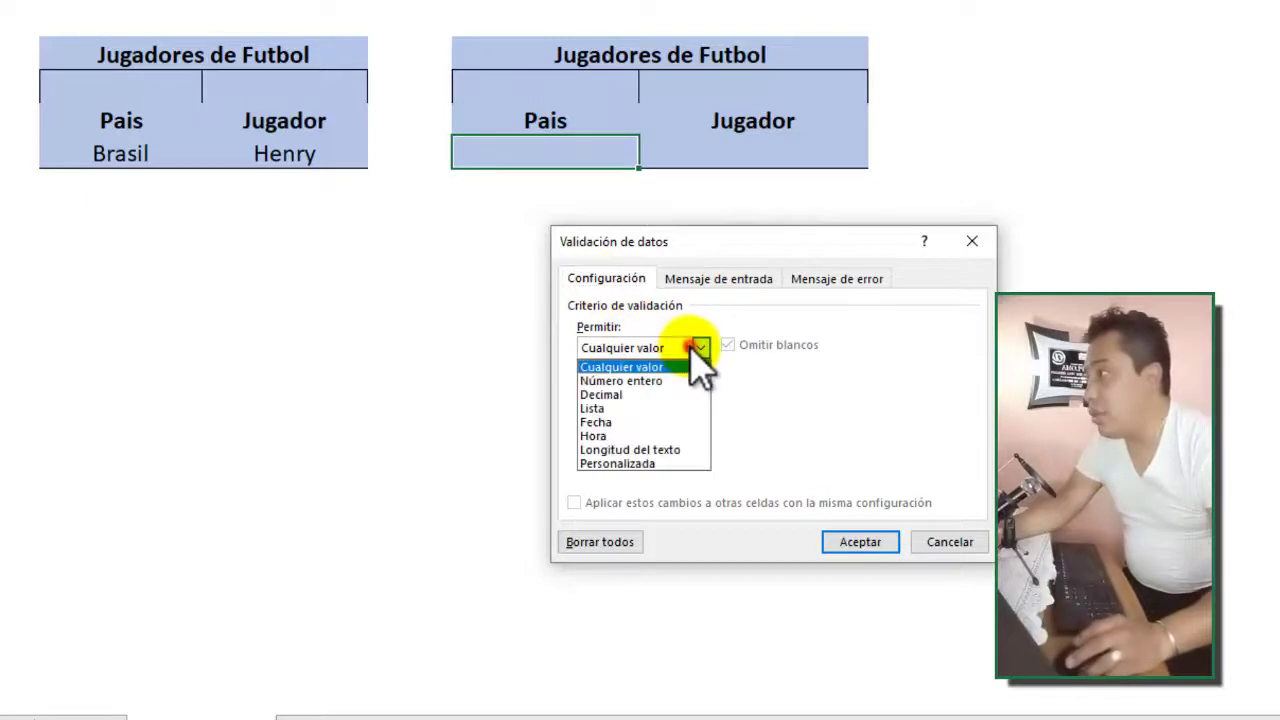
left_click(620, 410)
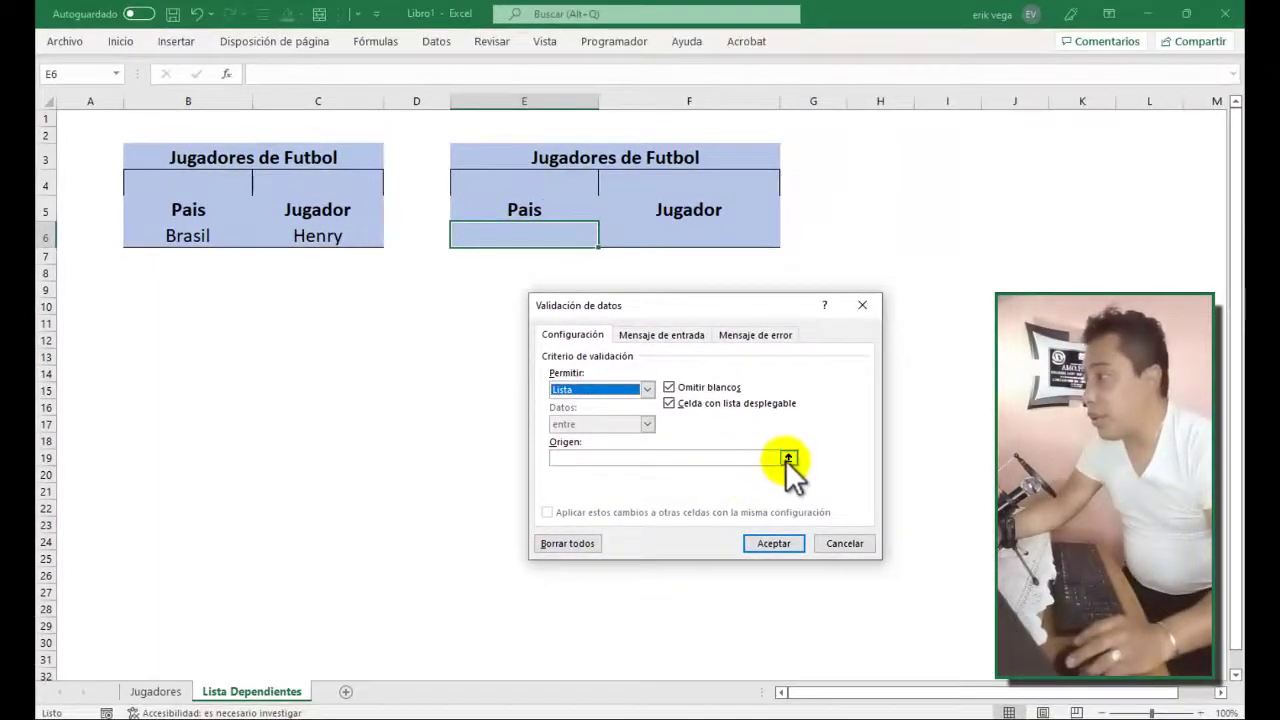
Set the list source to Jugadores!$B$15:$B$17 and apply the rule
left_click(787, 459)
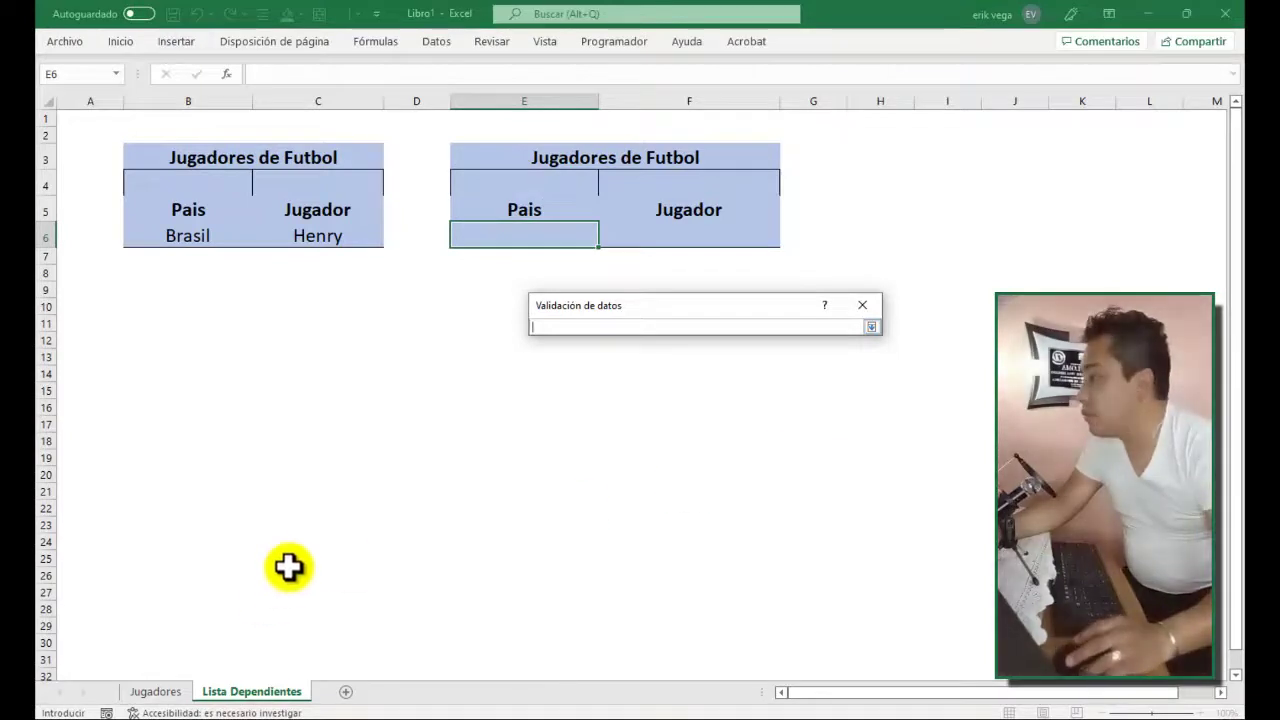
left_click(160, 691)
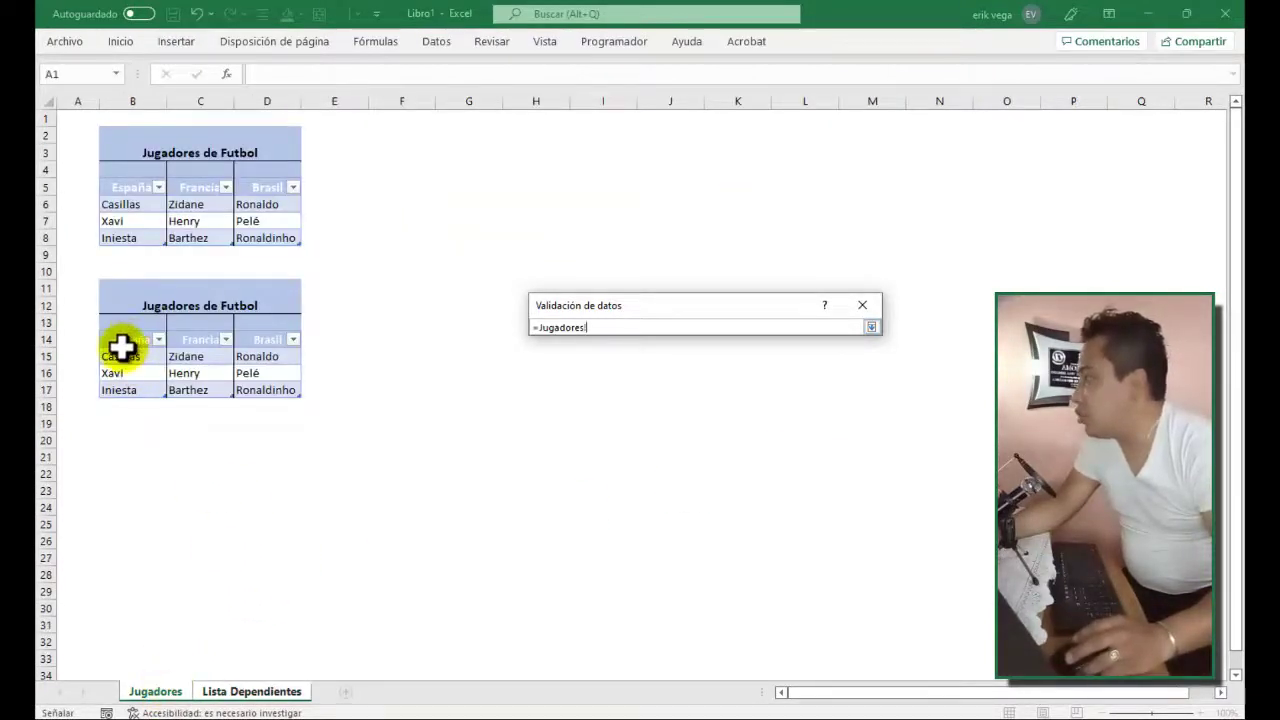
left_click_drag(121, 374, 119, 390)
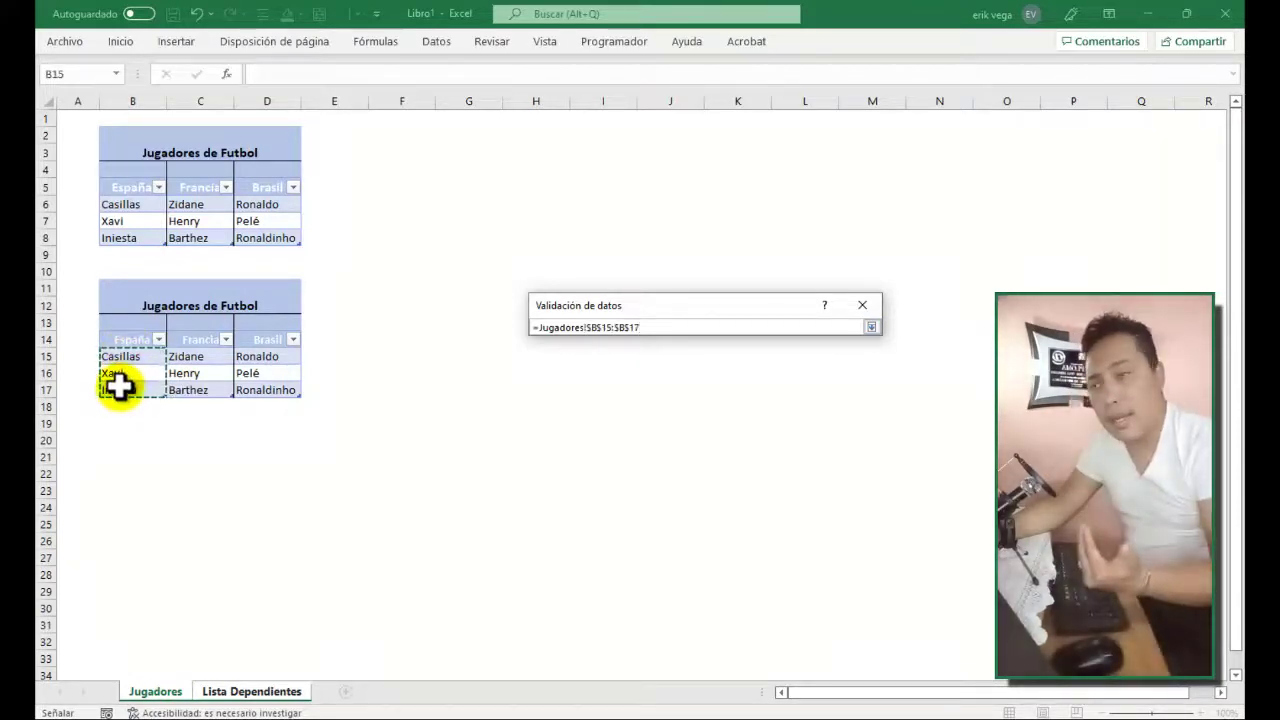
left_click(870, 327)
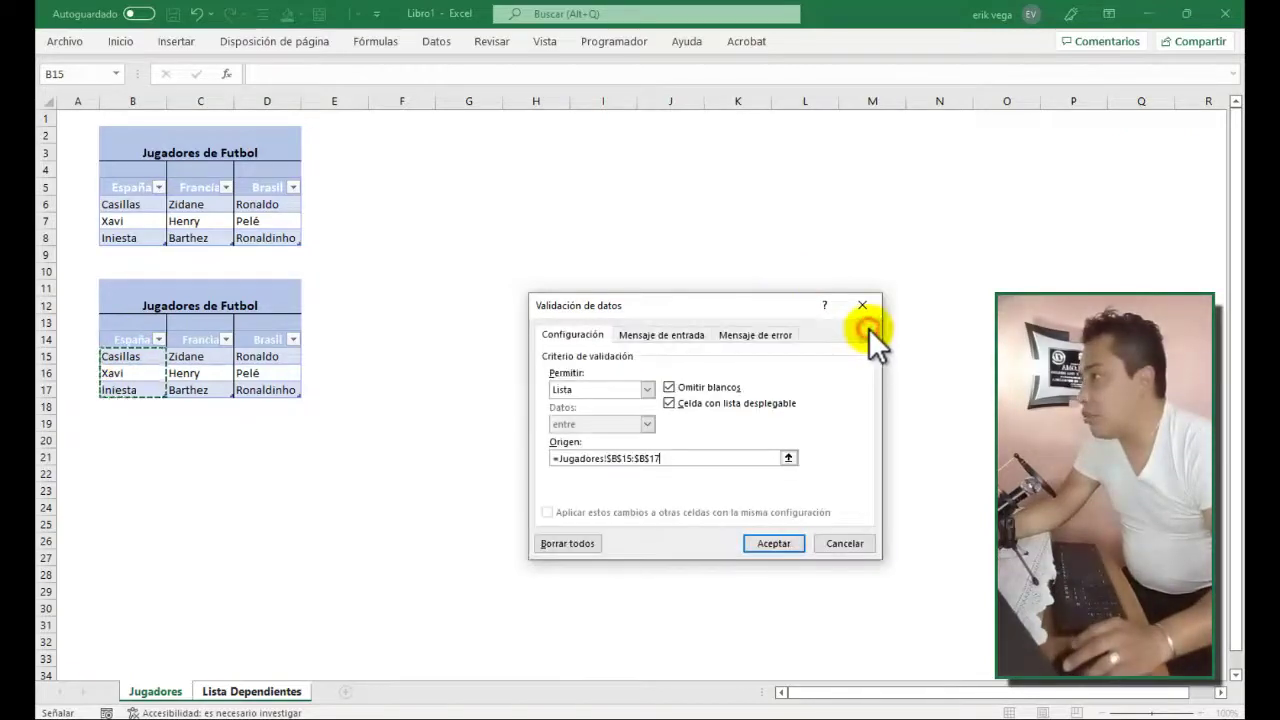
left_click(772, 543)
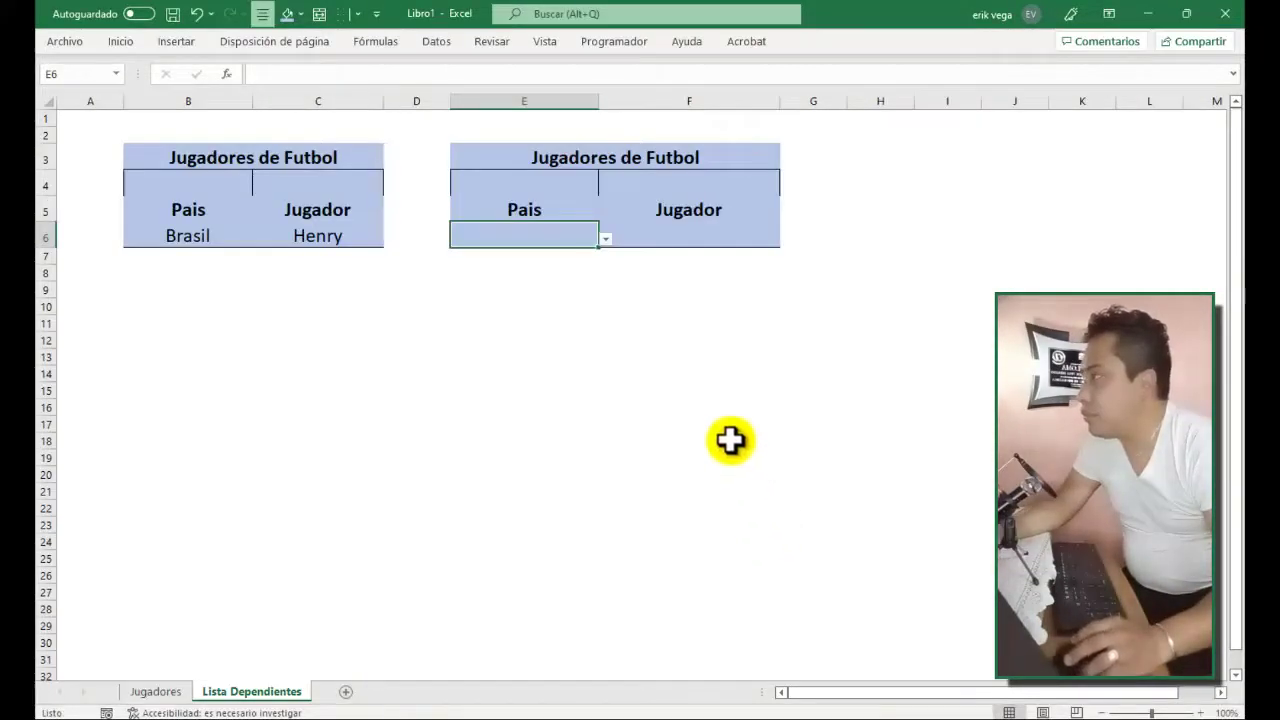
Test E6's drop-down showing Casillas, Xavi and Iniesta, then bring up the data tools
left_click(605, 238)
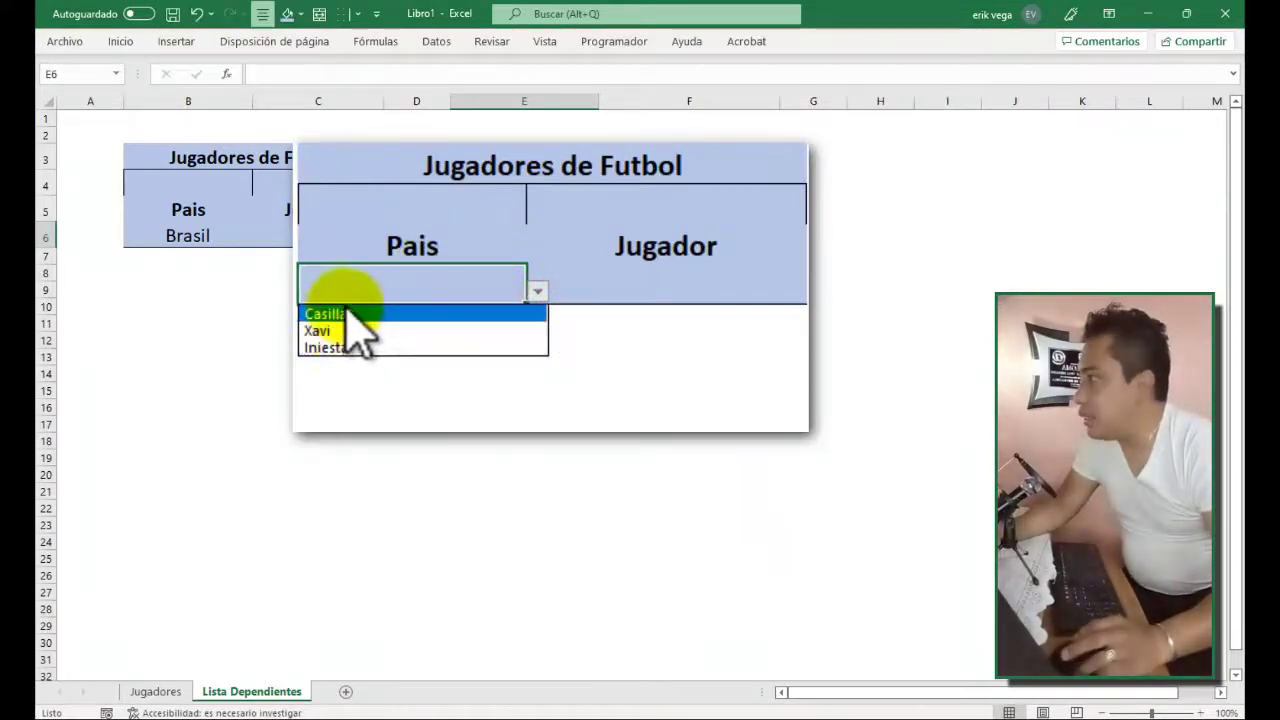
left_click(463, 417)
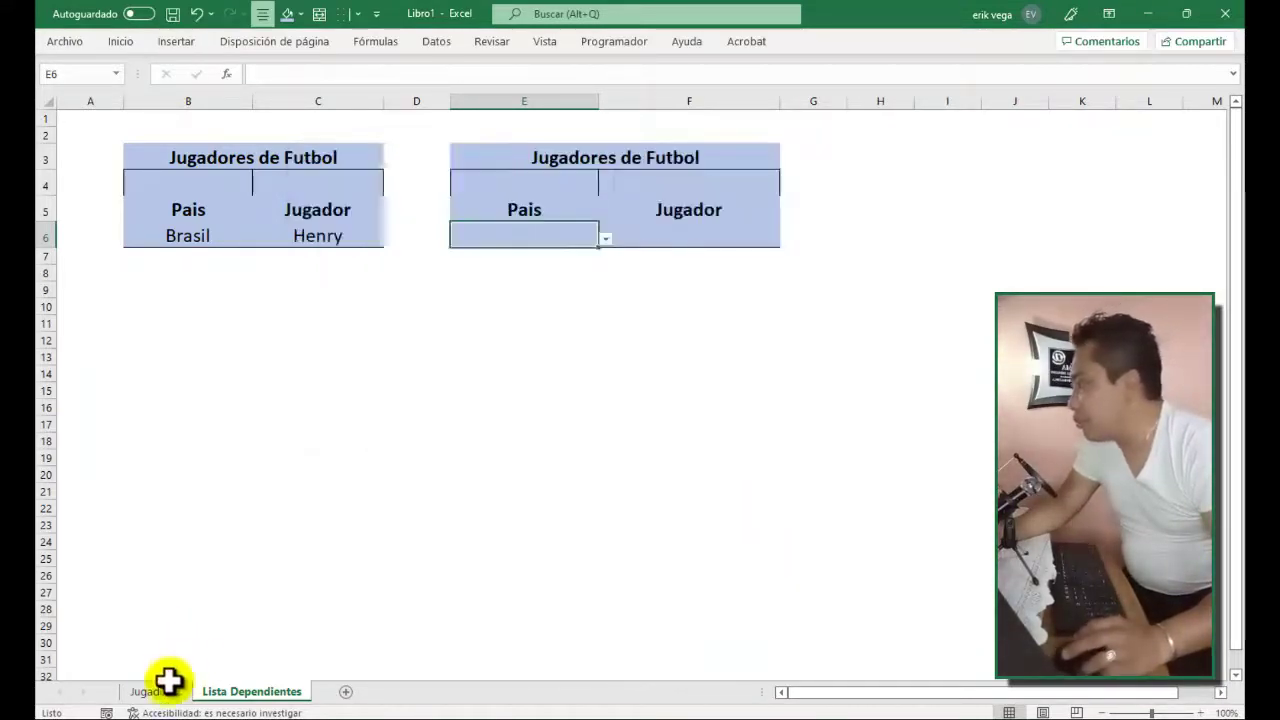
left_click(168, 684)
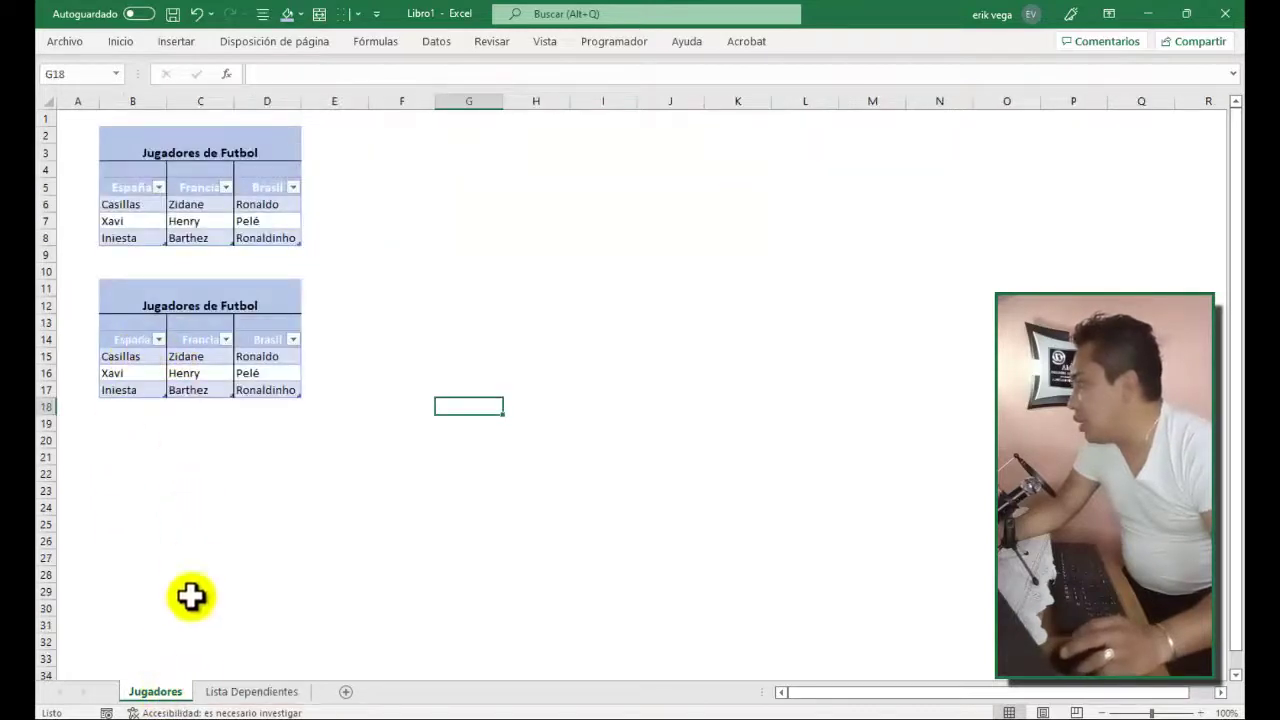
left_click(224, 690)
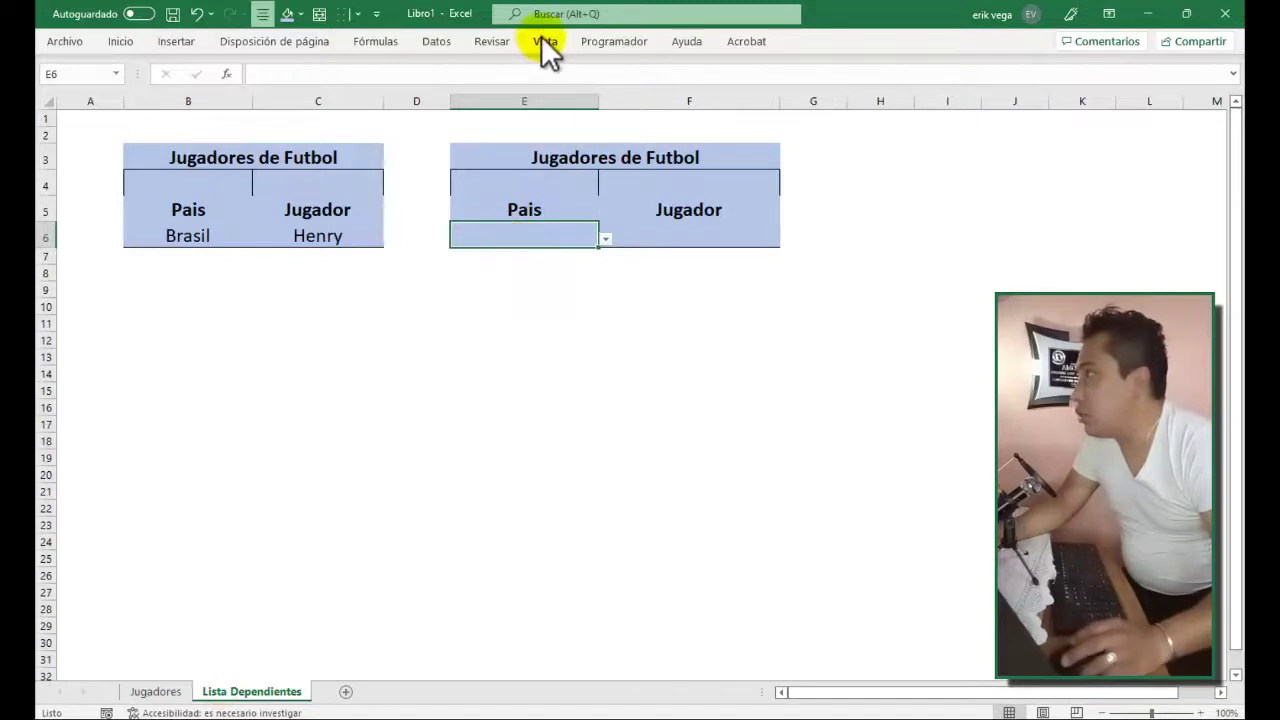
left_click(440, 42)
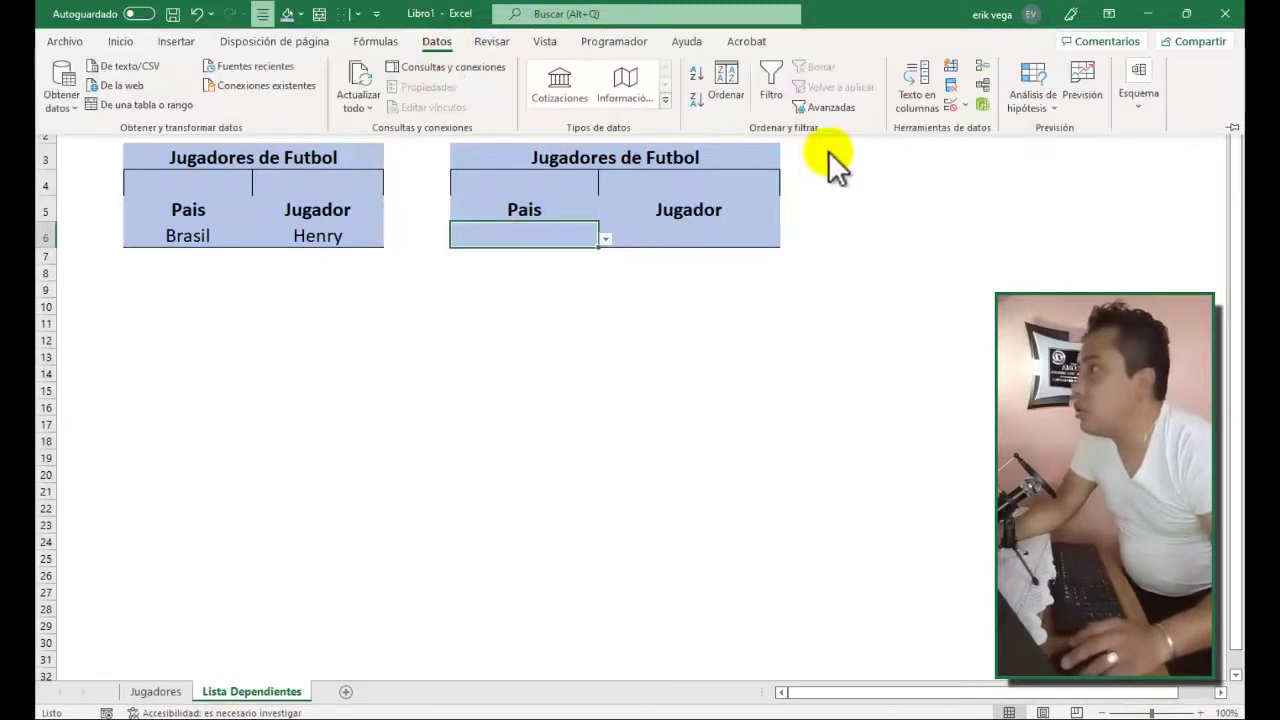
Change E6's list source to the country headers Jugadores!$B$14:$D$14
left_click(959, 108)
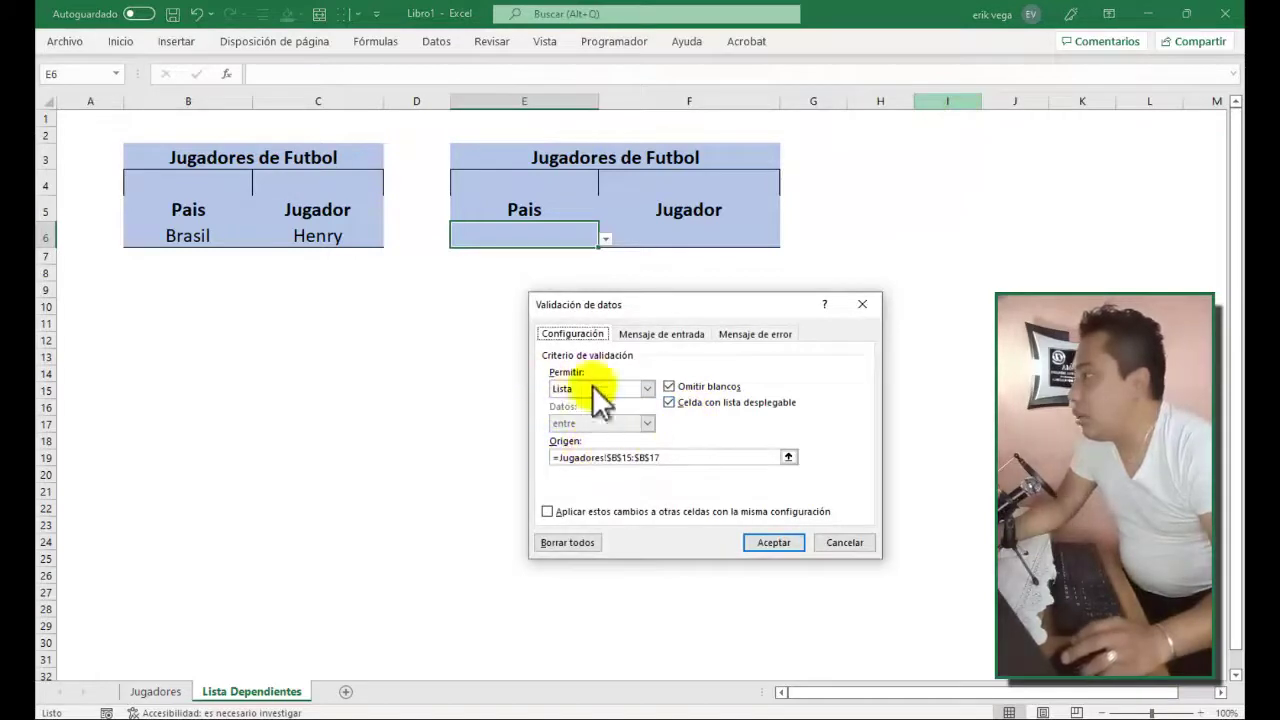
left_click(787, 456)
key("ctrl+Page_Up")
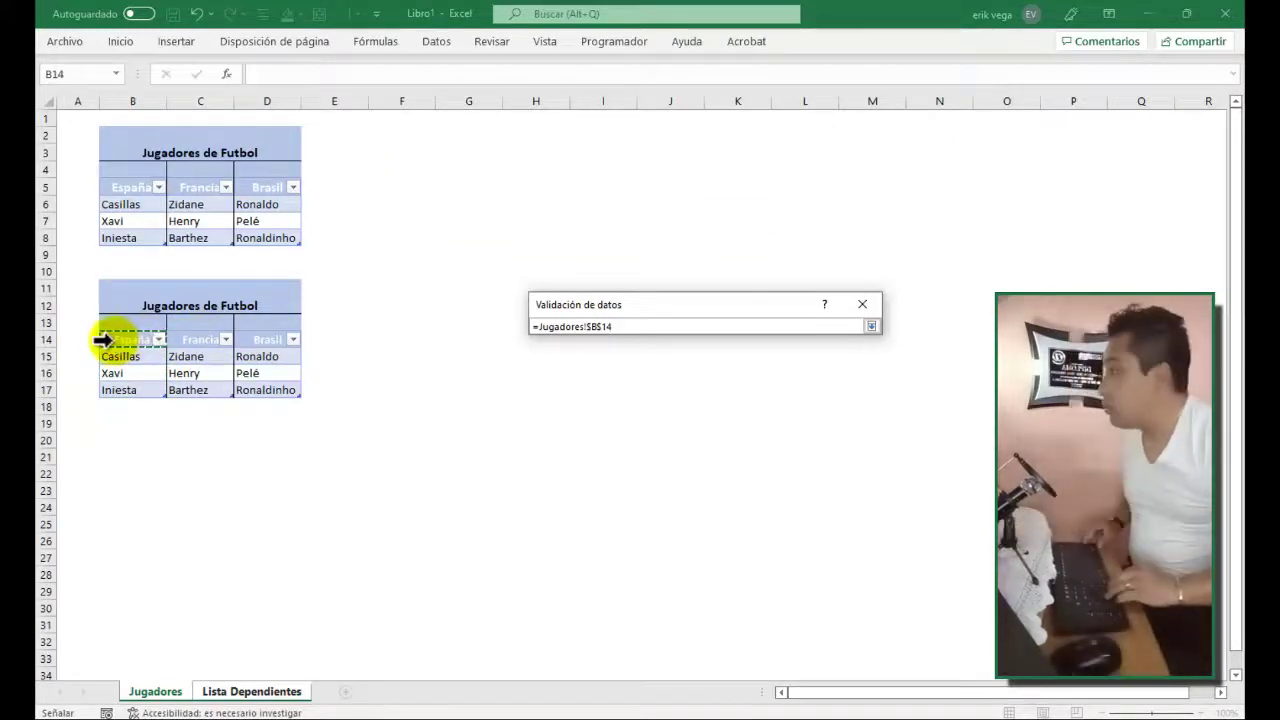
key("shift+Right")
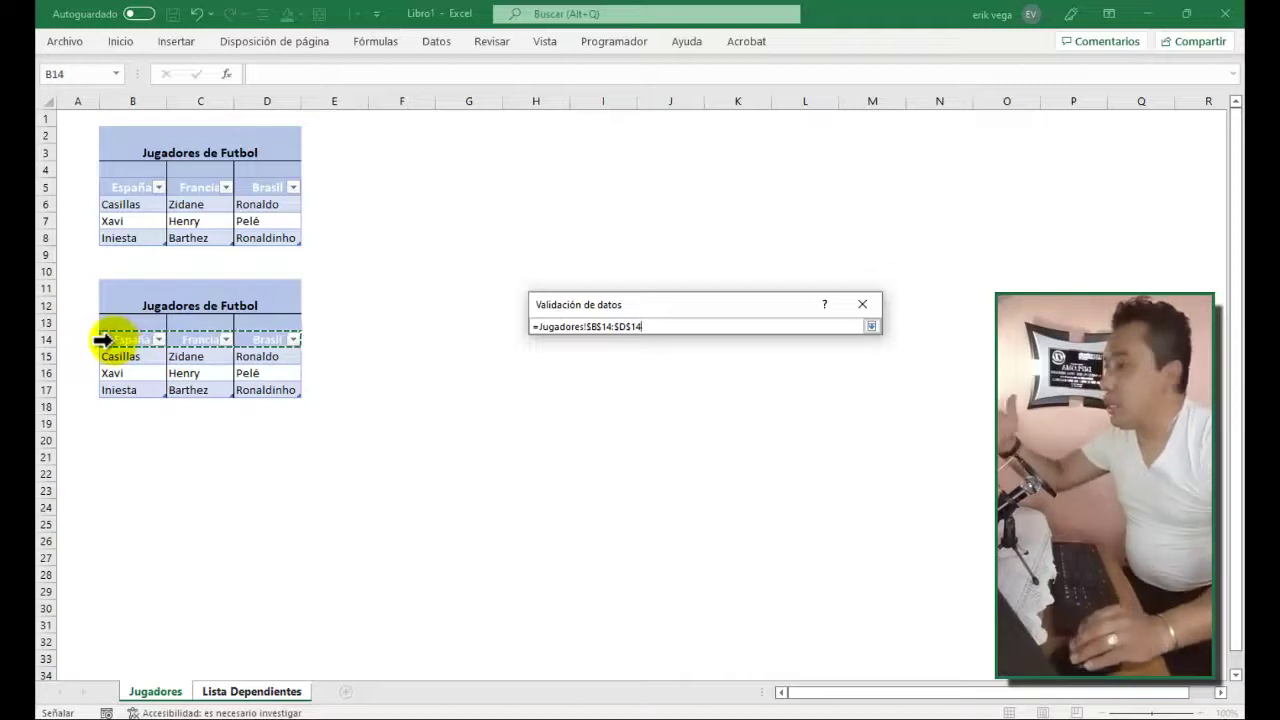
left_click(872, 326)
left_click(774, 542)
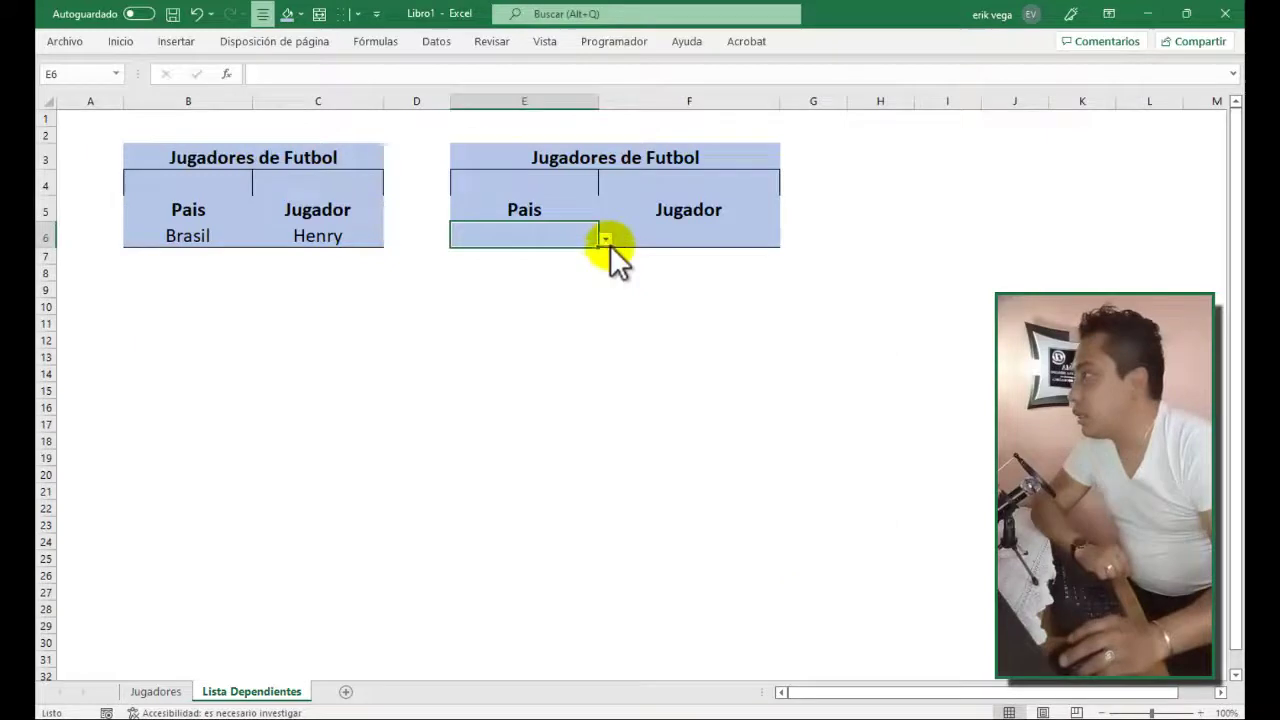
Pick Francia from E6's Pais drop-down
left_click(605, 239)
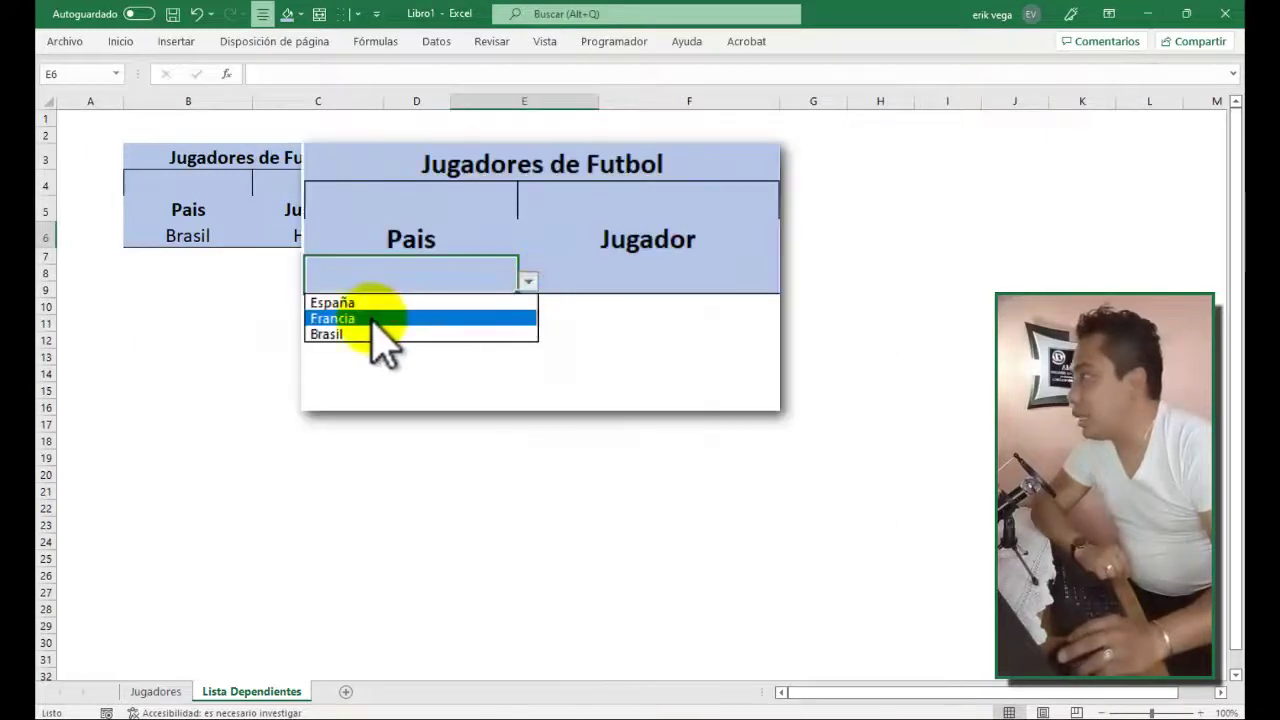
left_click(345, 318)
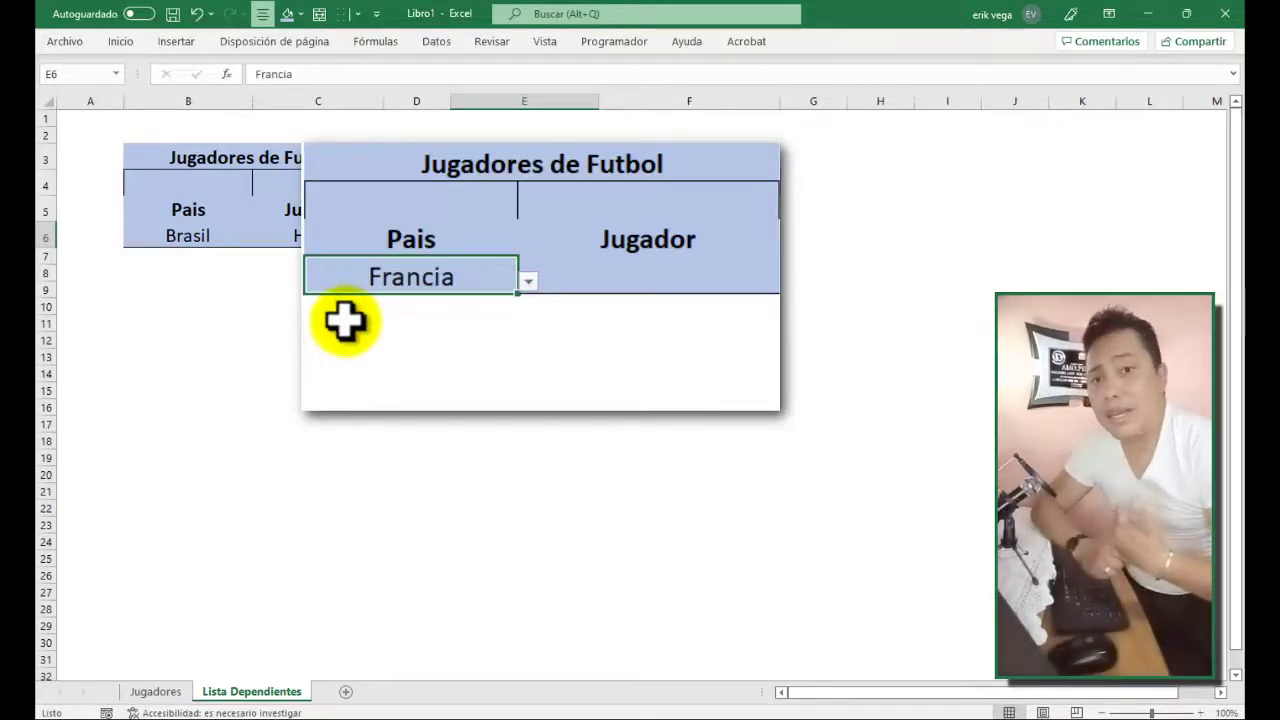
left_click(628, 262)
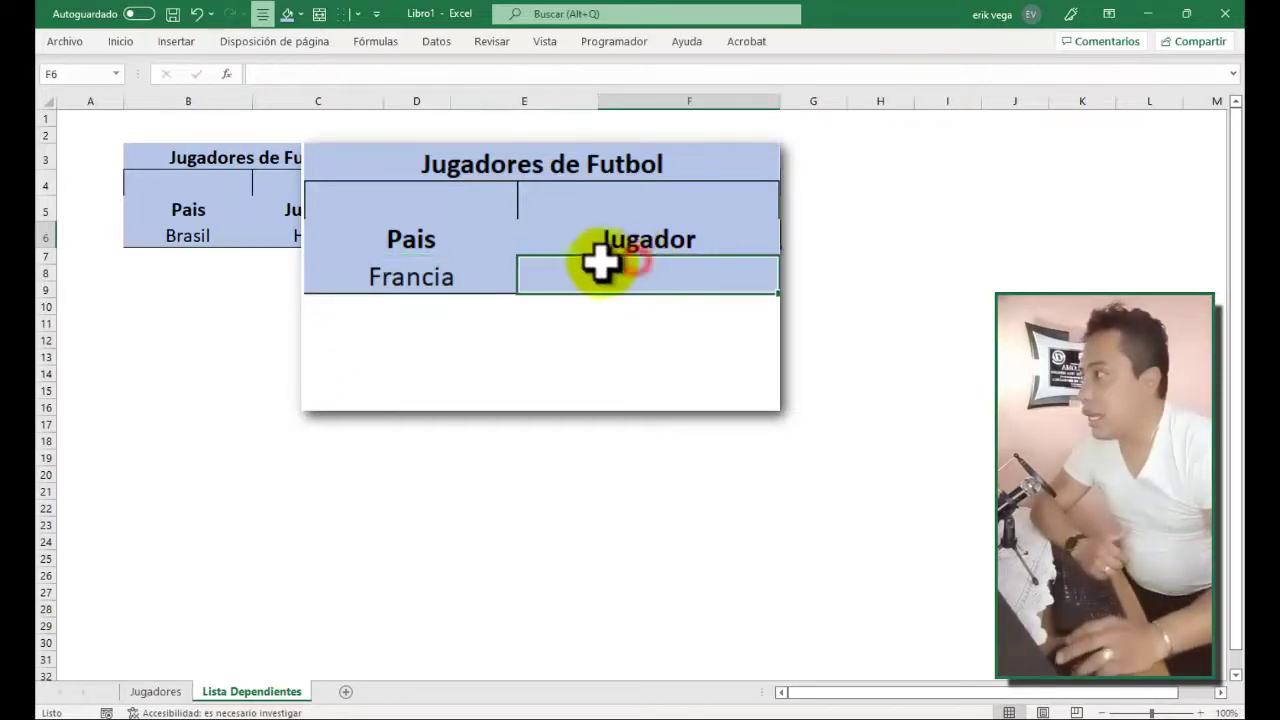
left_click(440, 271)
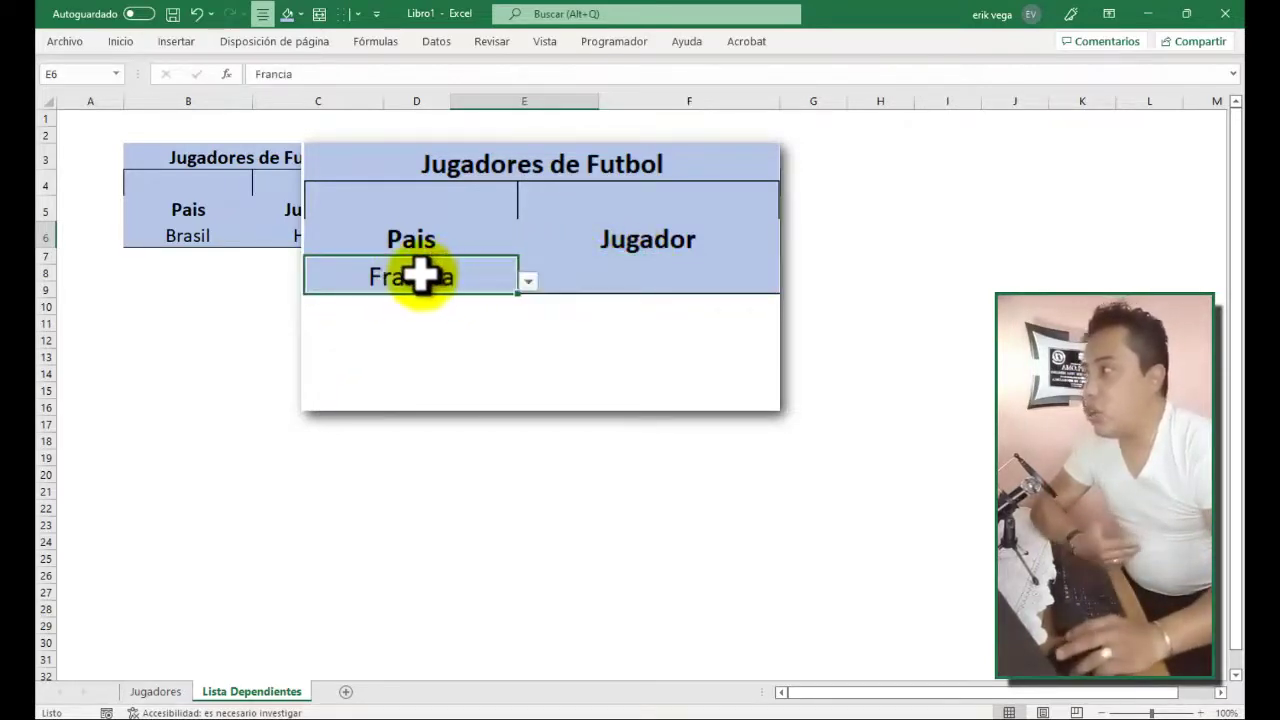
Set Jugador cell F6's data validation to allow a List, source still empty
left_click(617, 274)
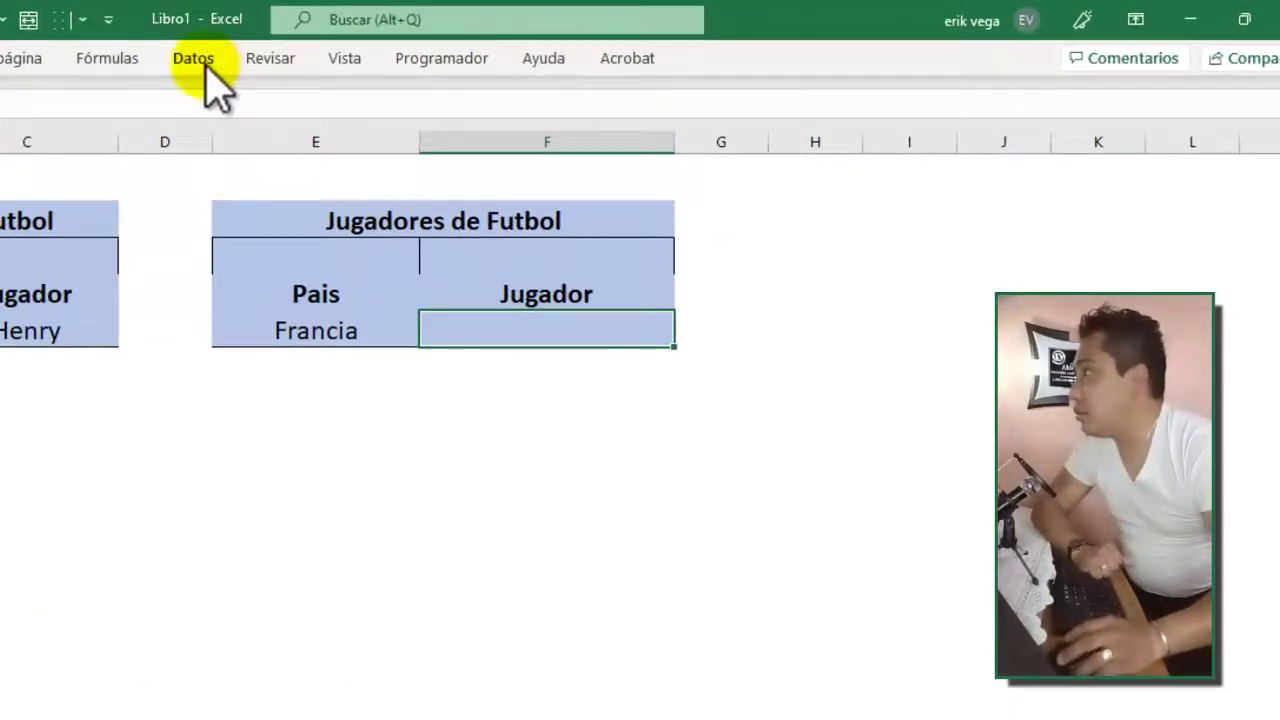
left_click(193, 58)
left_click(936, 148)
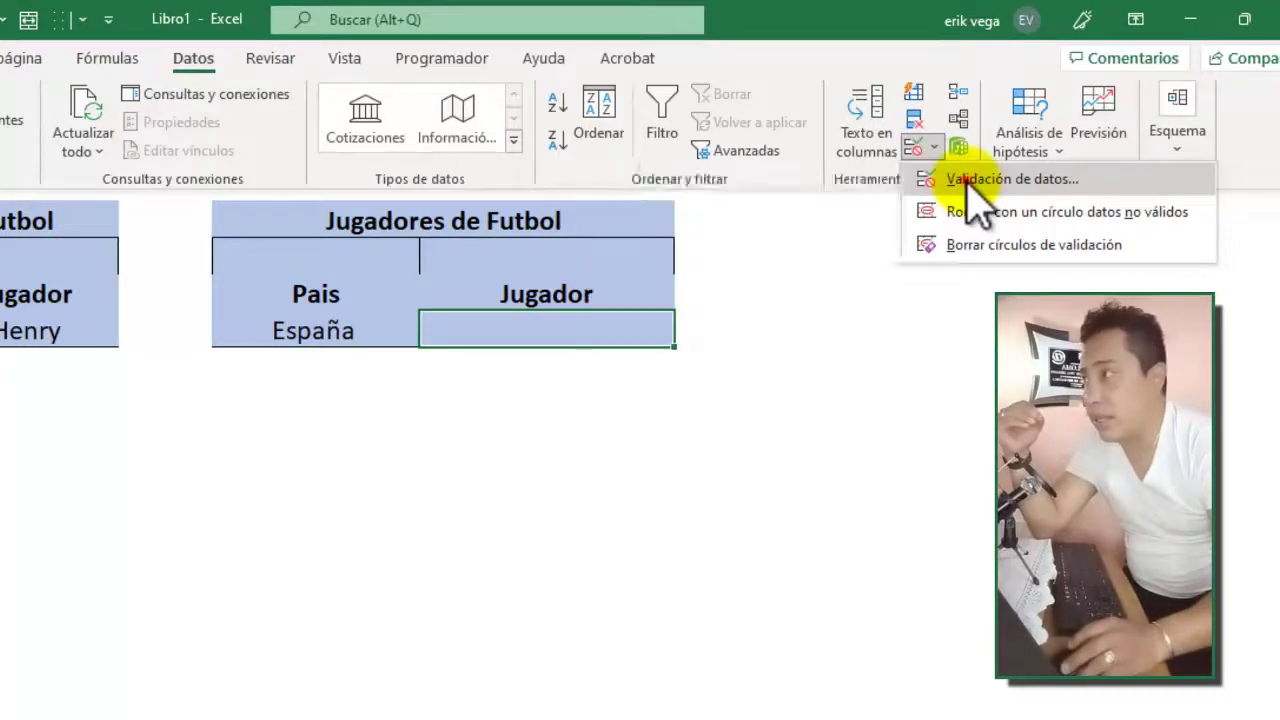
left_click(966, 180)
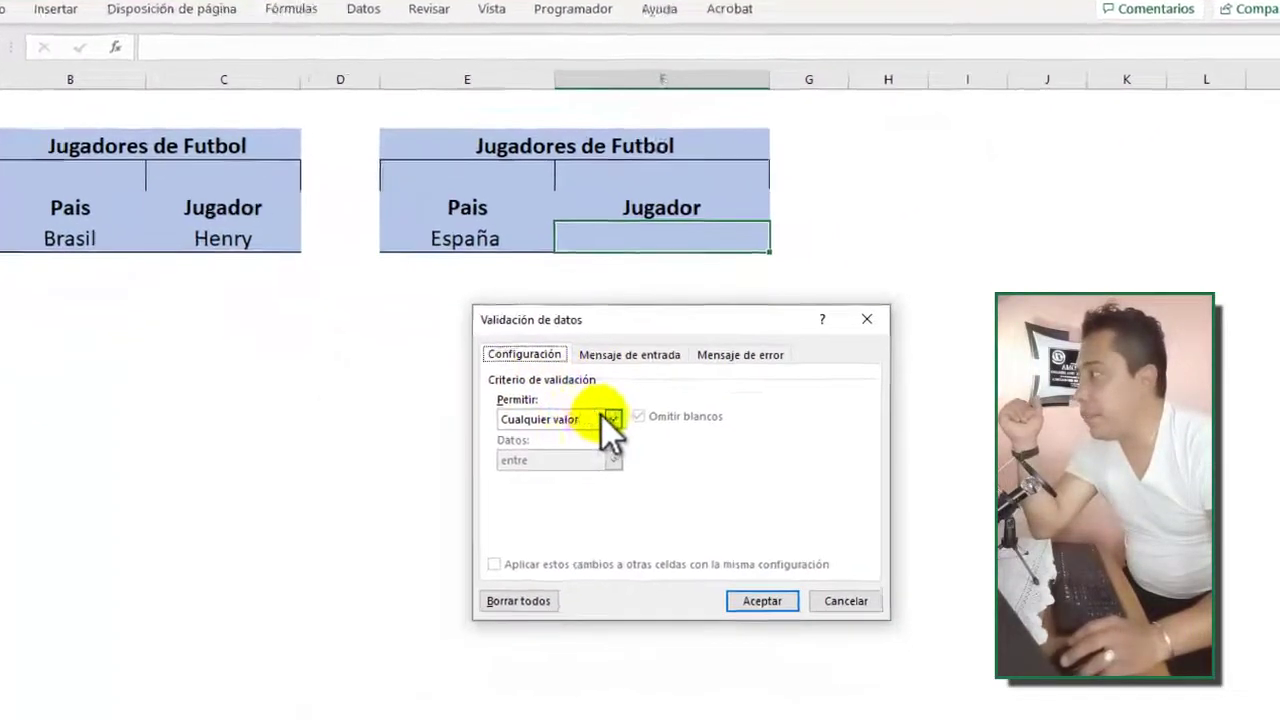
left_click(641, 439)
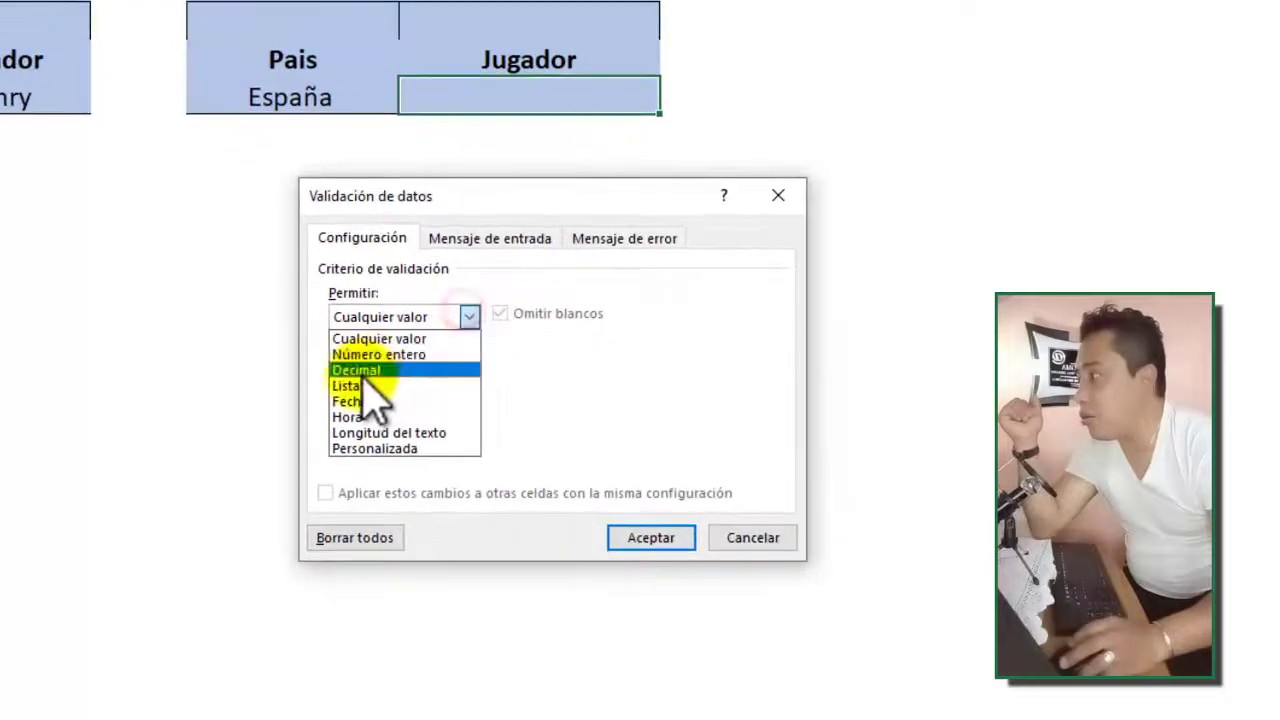
left_click(560, 500)
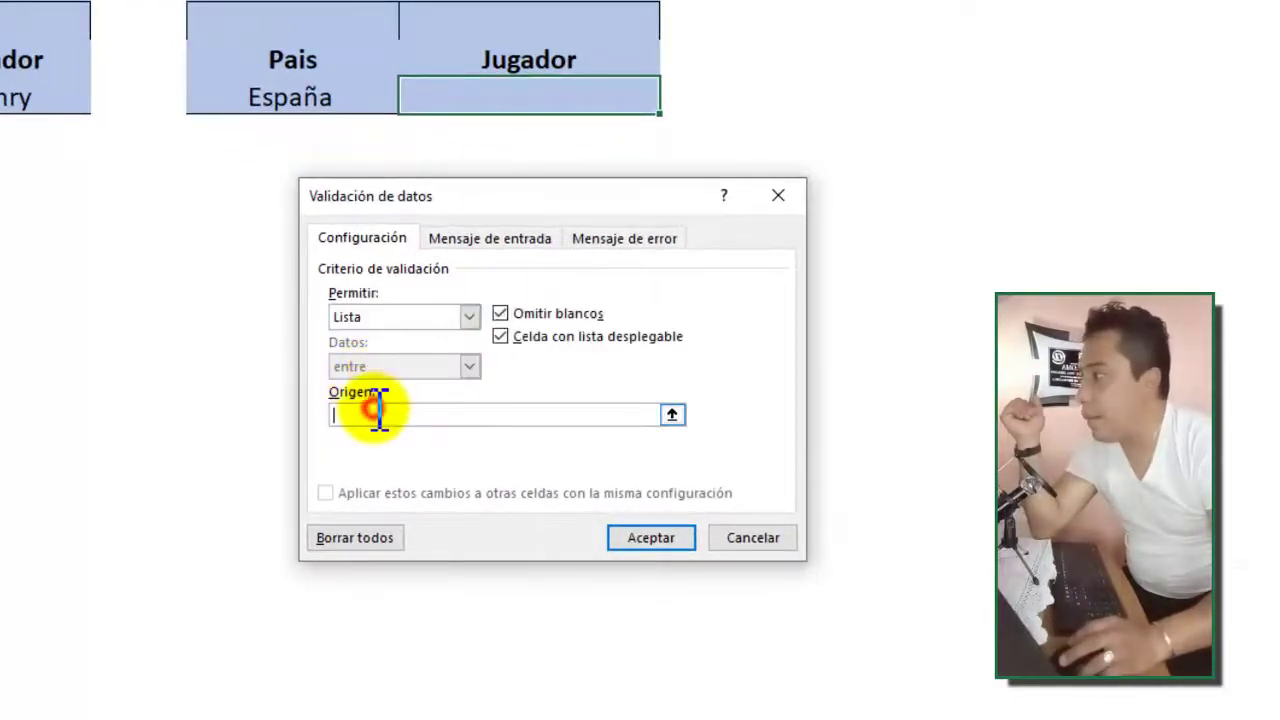
left_click(300, 719)
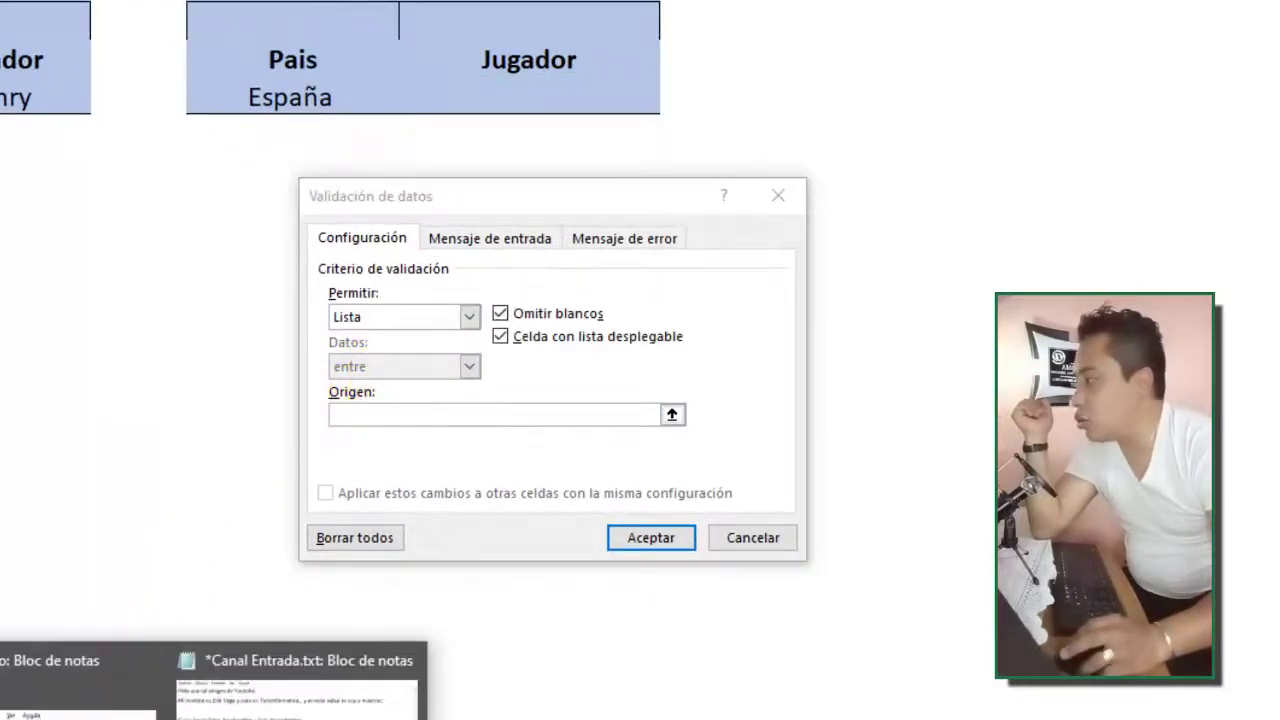
Restore the Notepad note showing =indirecto("Lista Origen") and return to F6's list source field
left_click(60, 690)
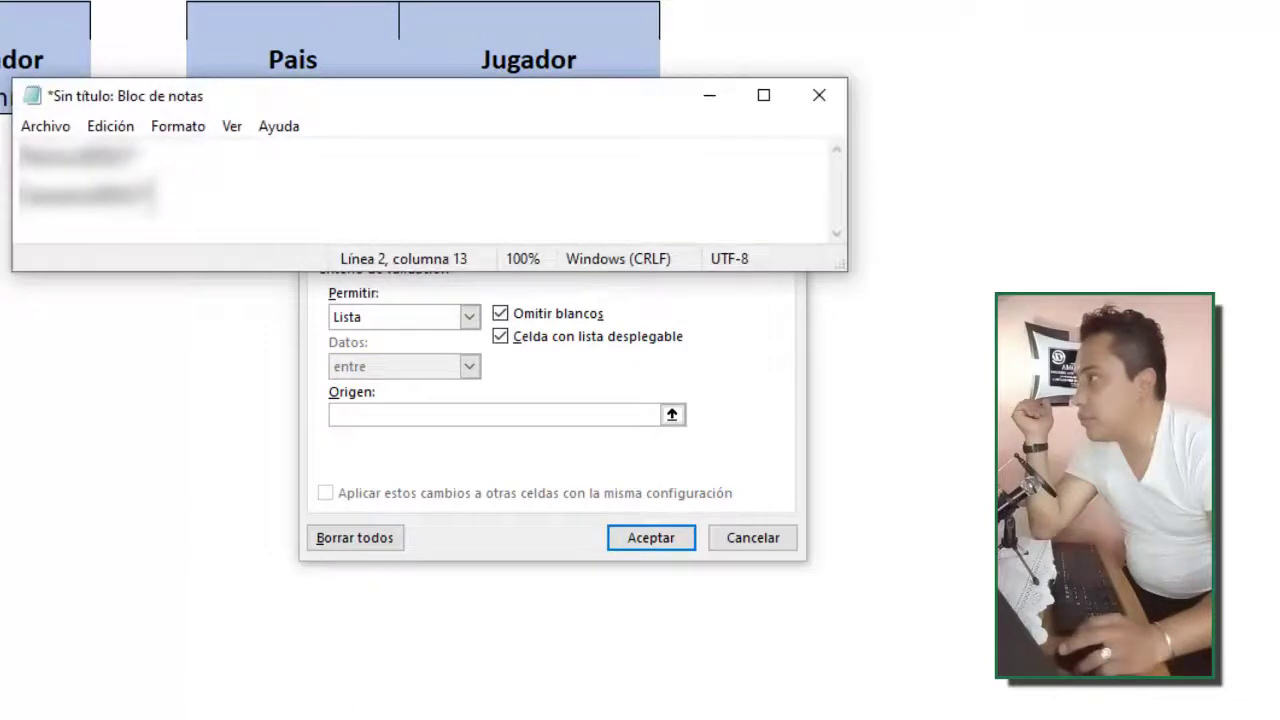
left_click(708, 100)
mouse_move(35, 716)
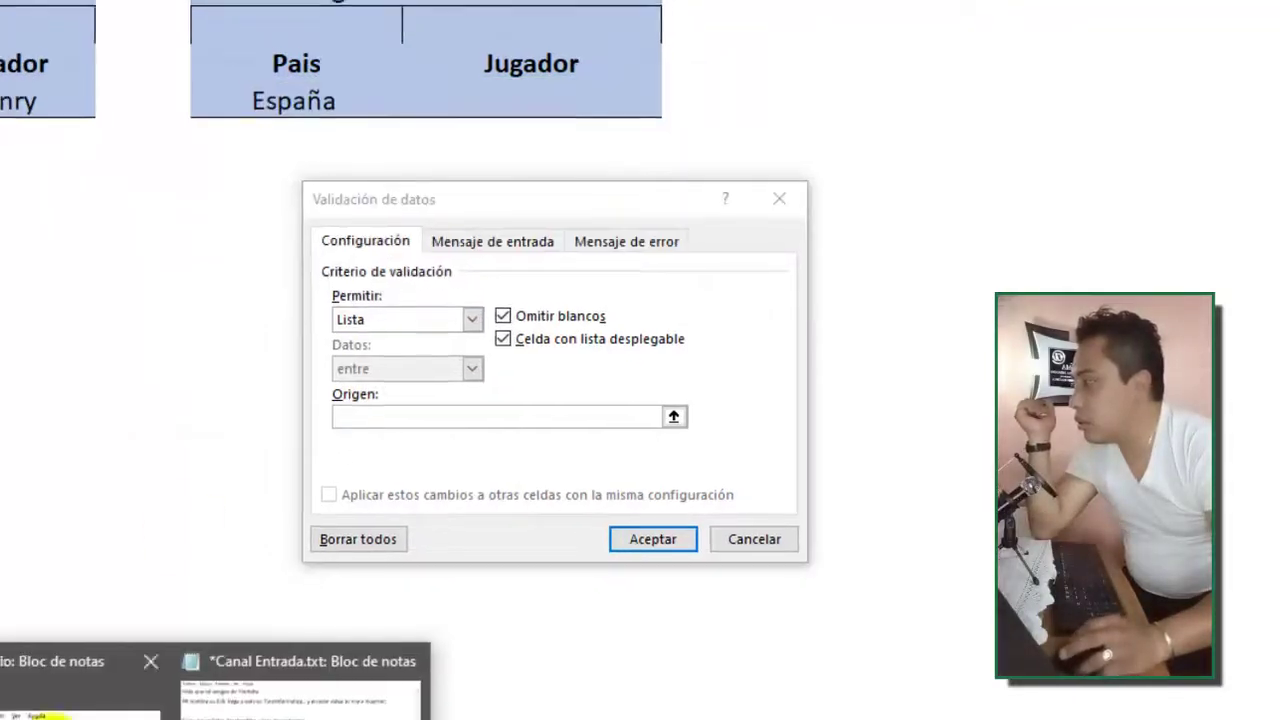
left_click(60, 690)
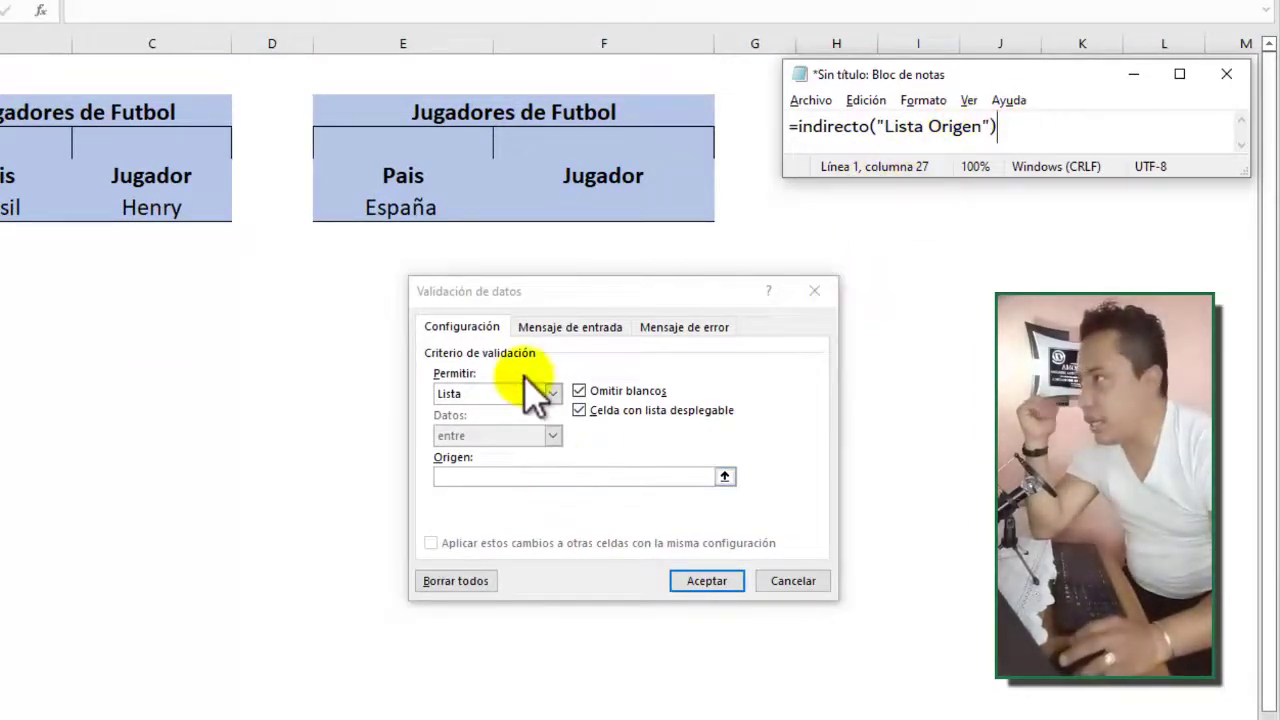
left_click(497, 480)
type("=indirecto($E$6")
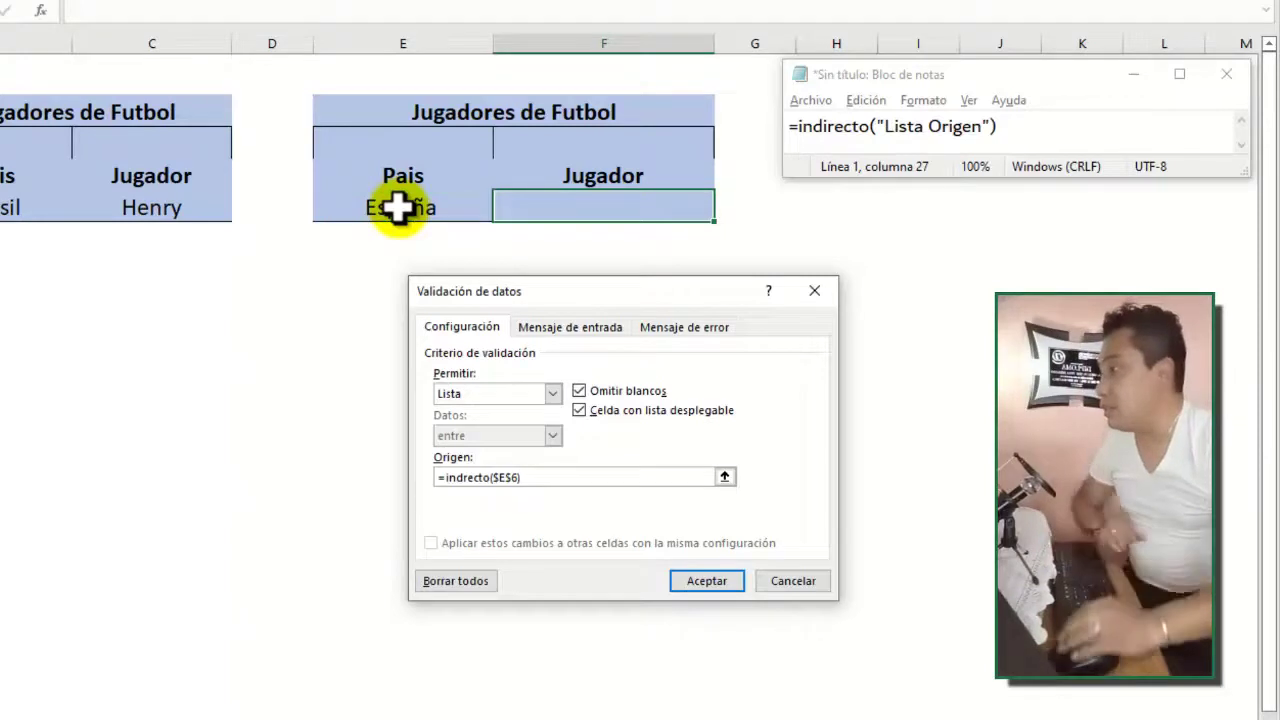
Finish the =indirecto($E$6) source, fix the range error by re-referencing E6, and apply
type(")")
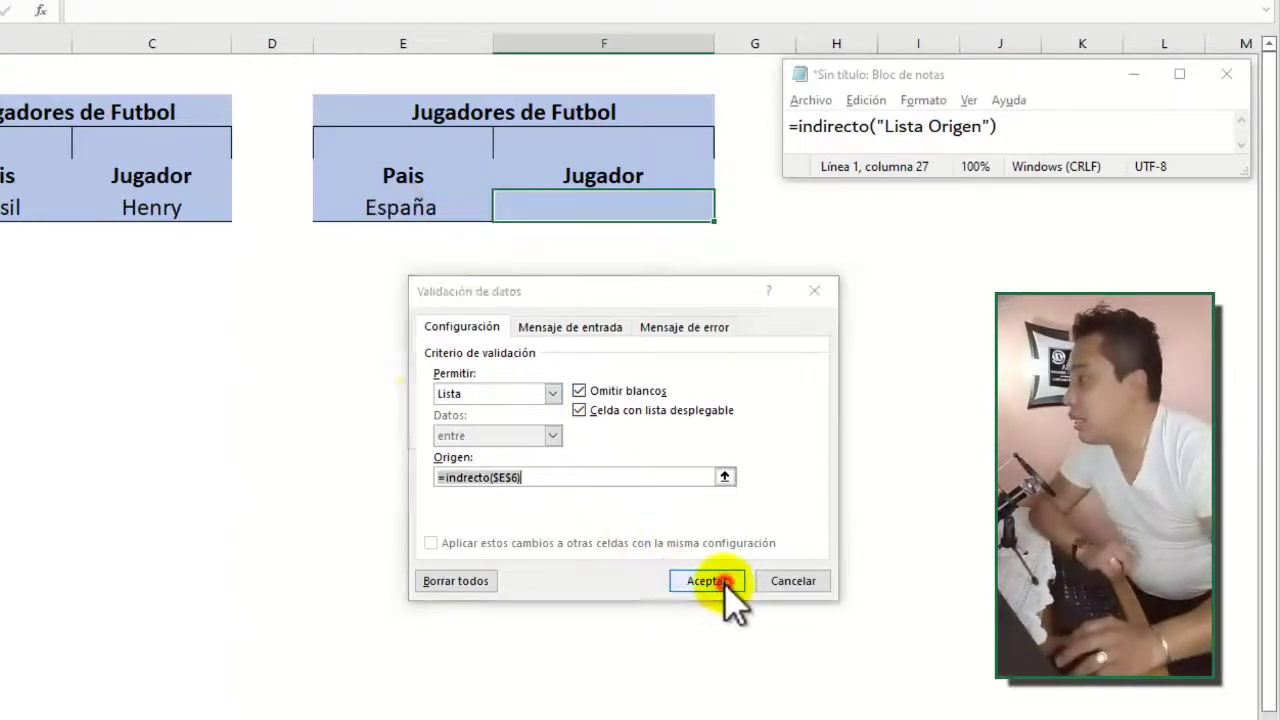
left_click(707, 581)
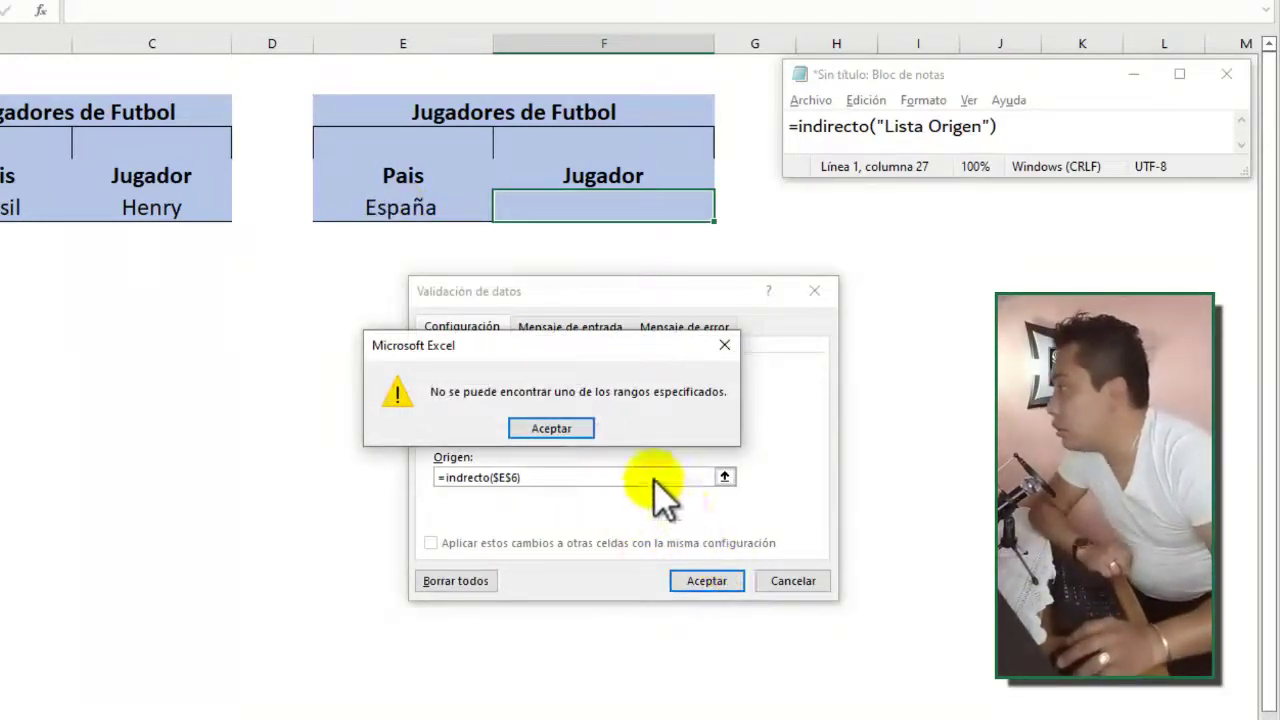
key("Return")
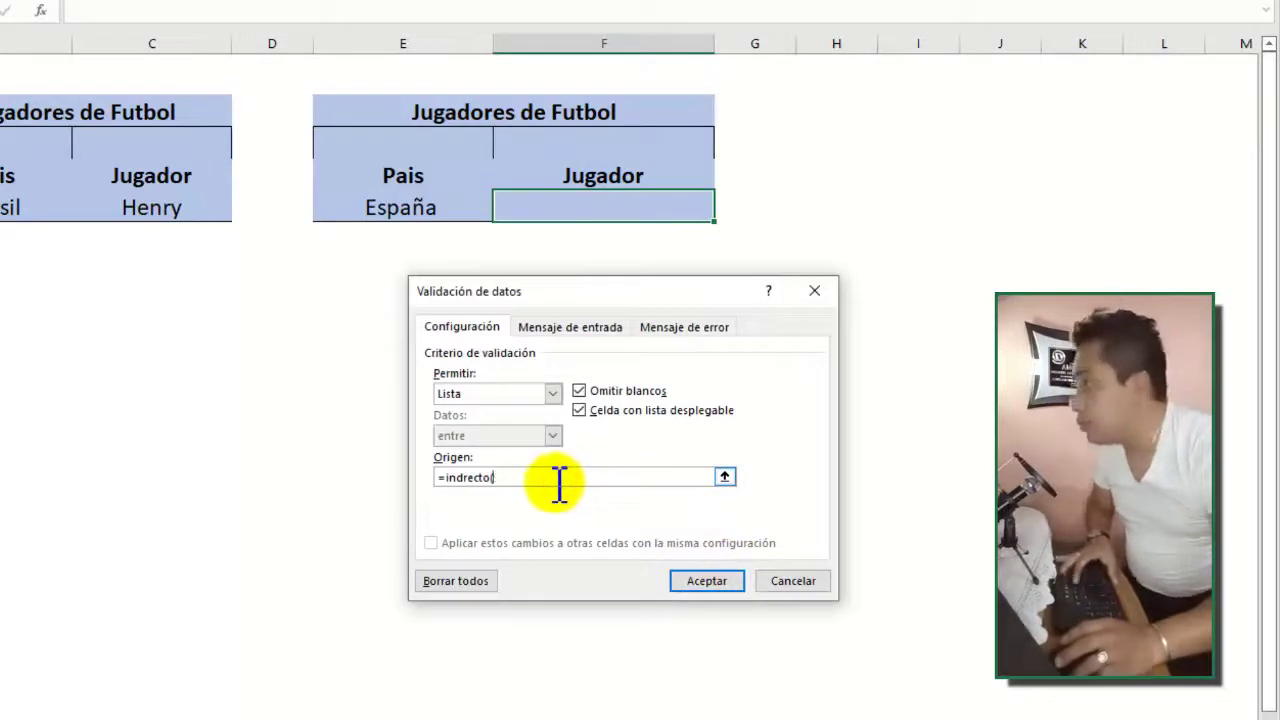
left_click(420, 209)
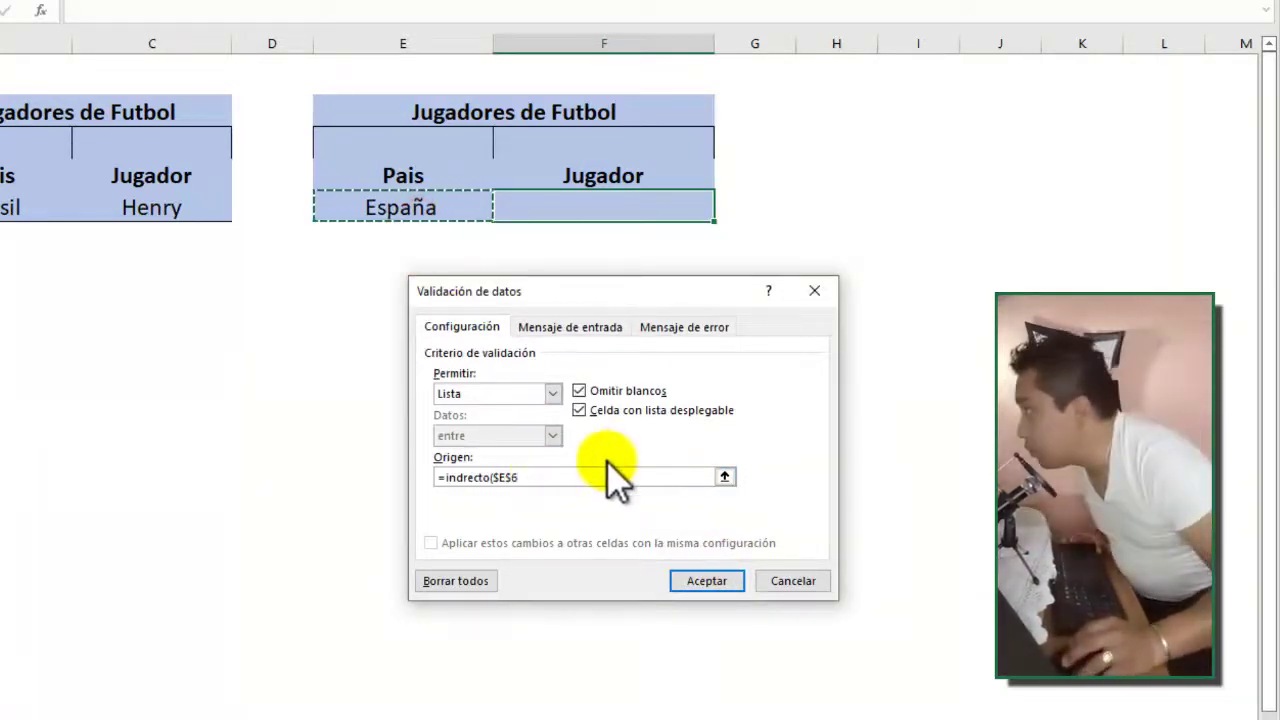
key("BackSpace")
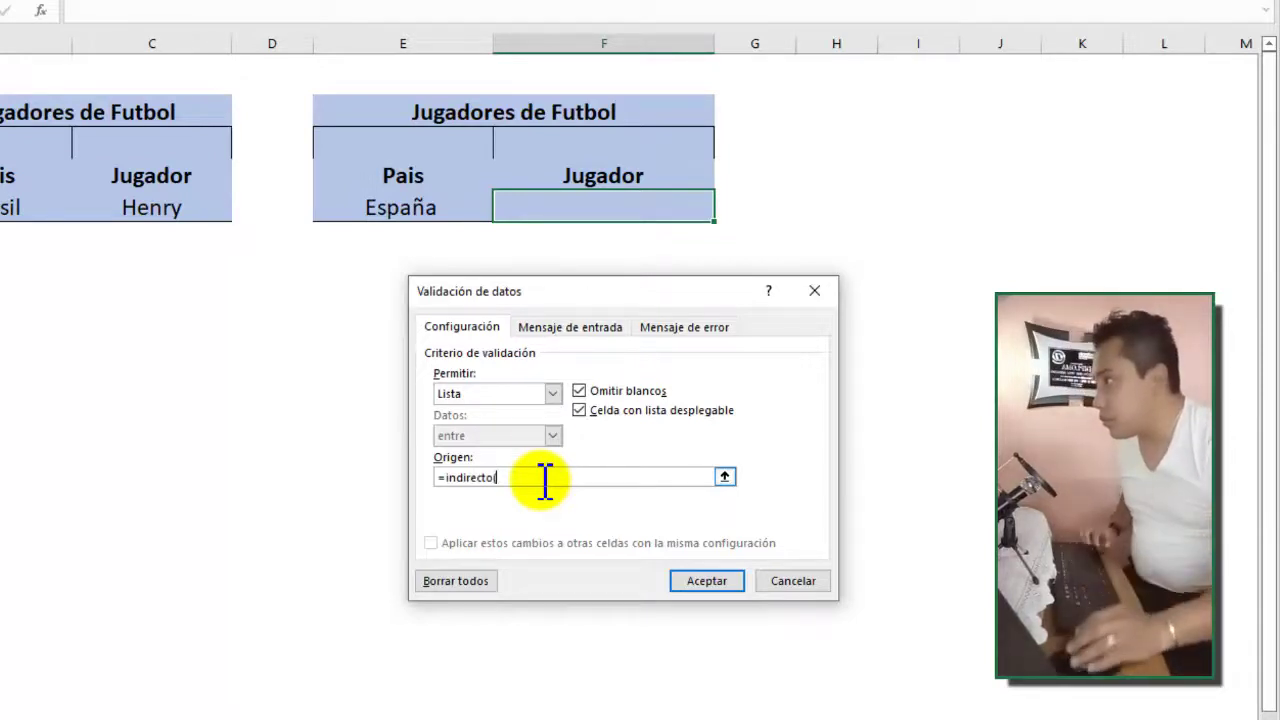
left_click(388, 207)
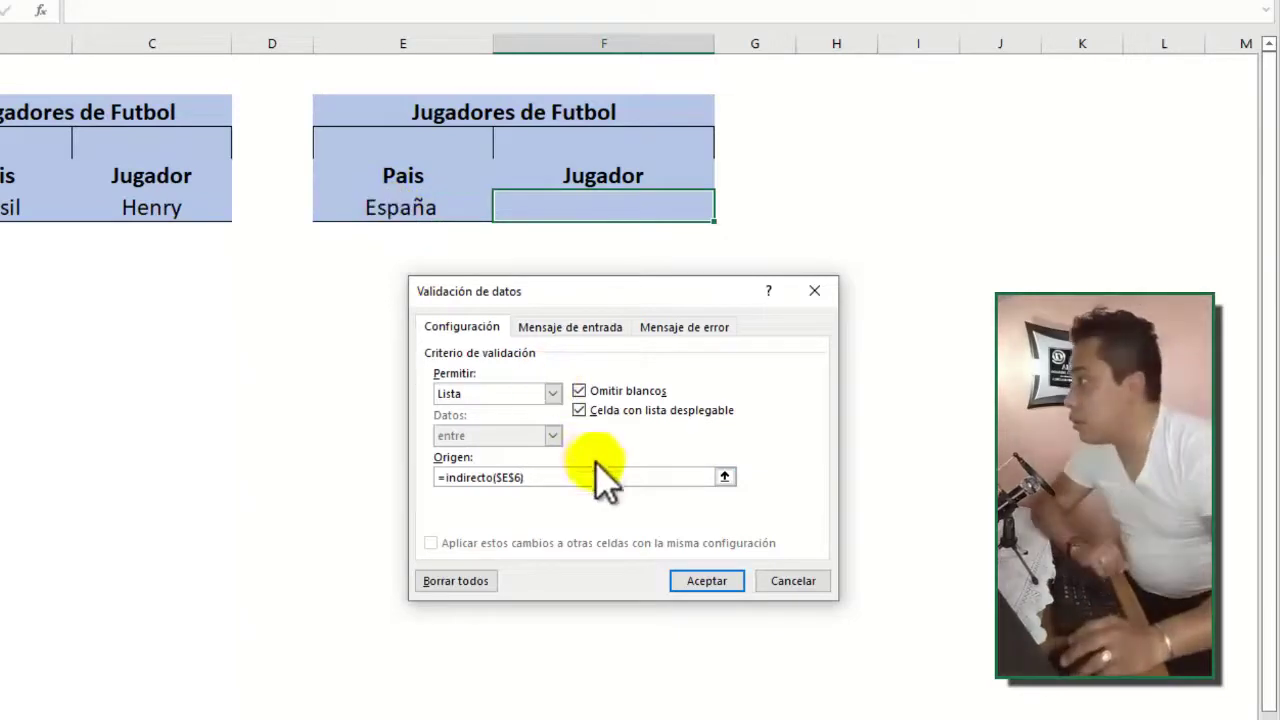
left_click(707, 580)
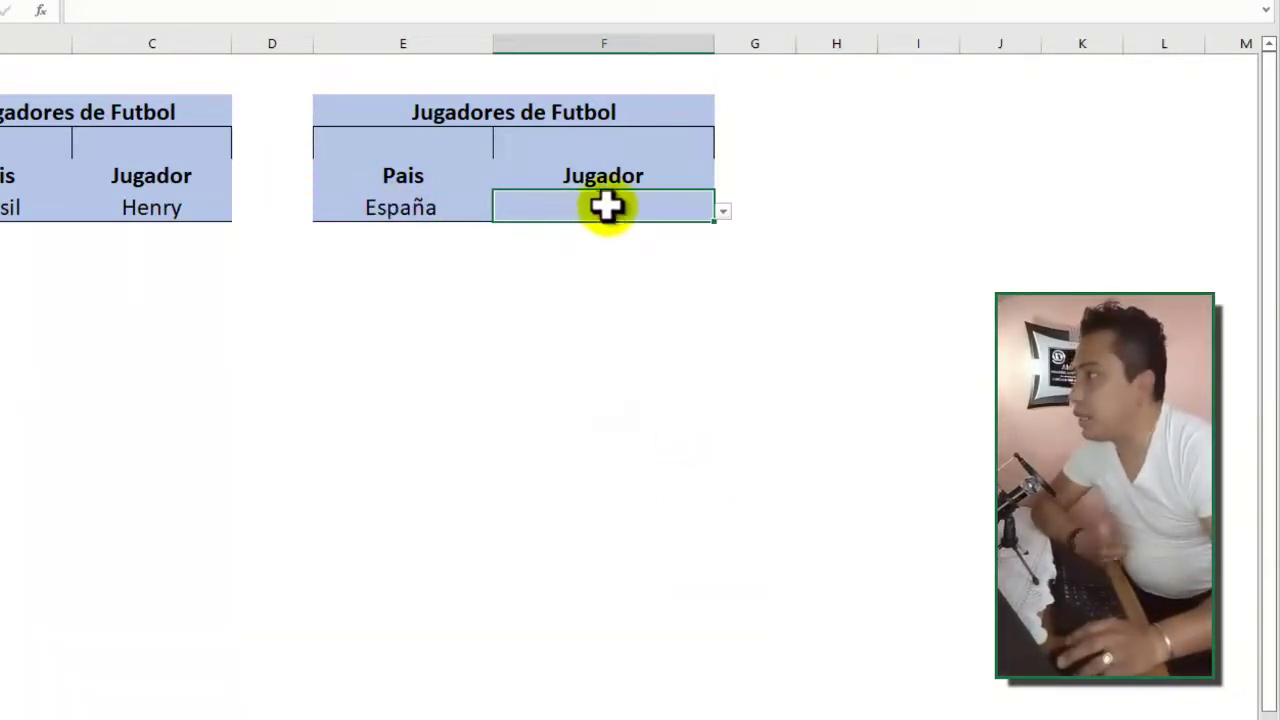
Check España's player list in F6, then change the Pais cell E6 to Brasil
left_click(723, 212)
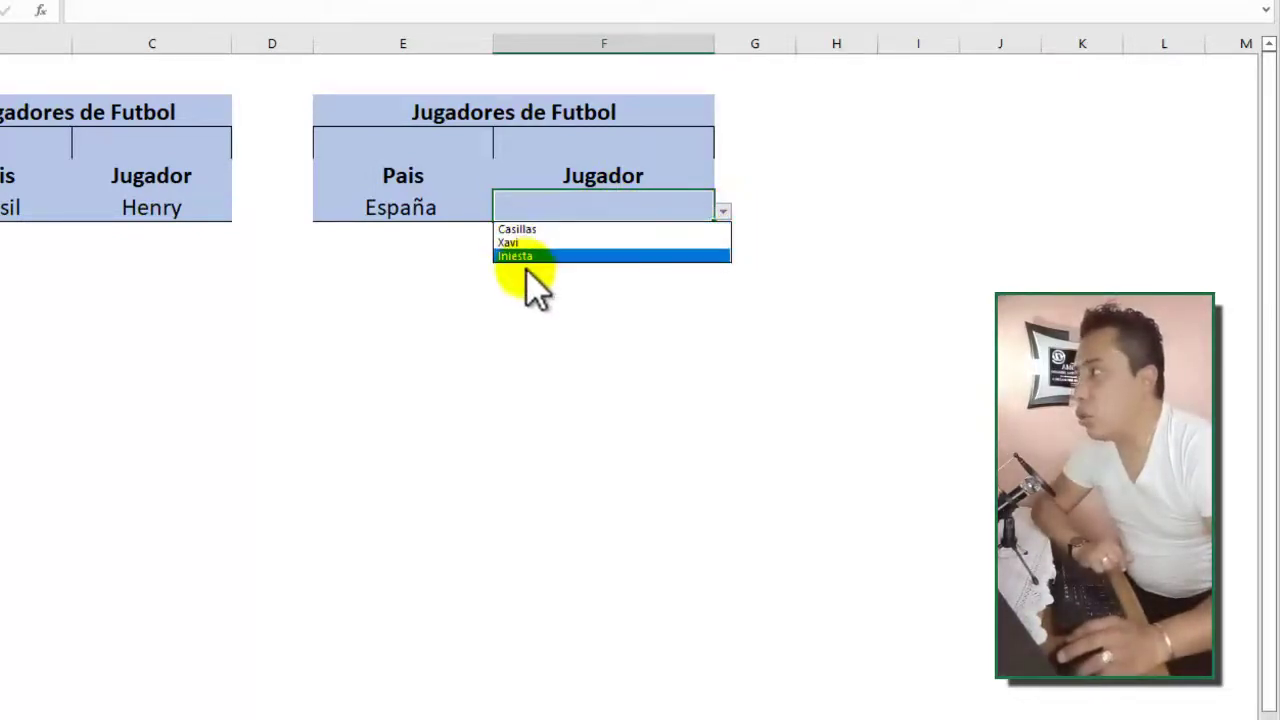
left_click(634, 286)
left_click(395, 211)
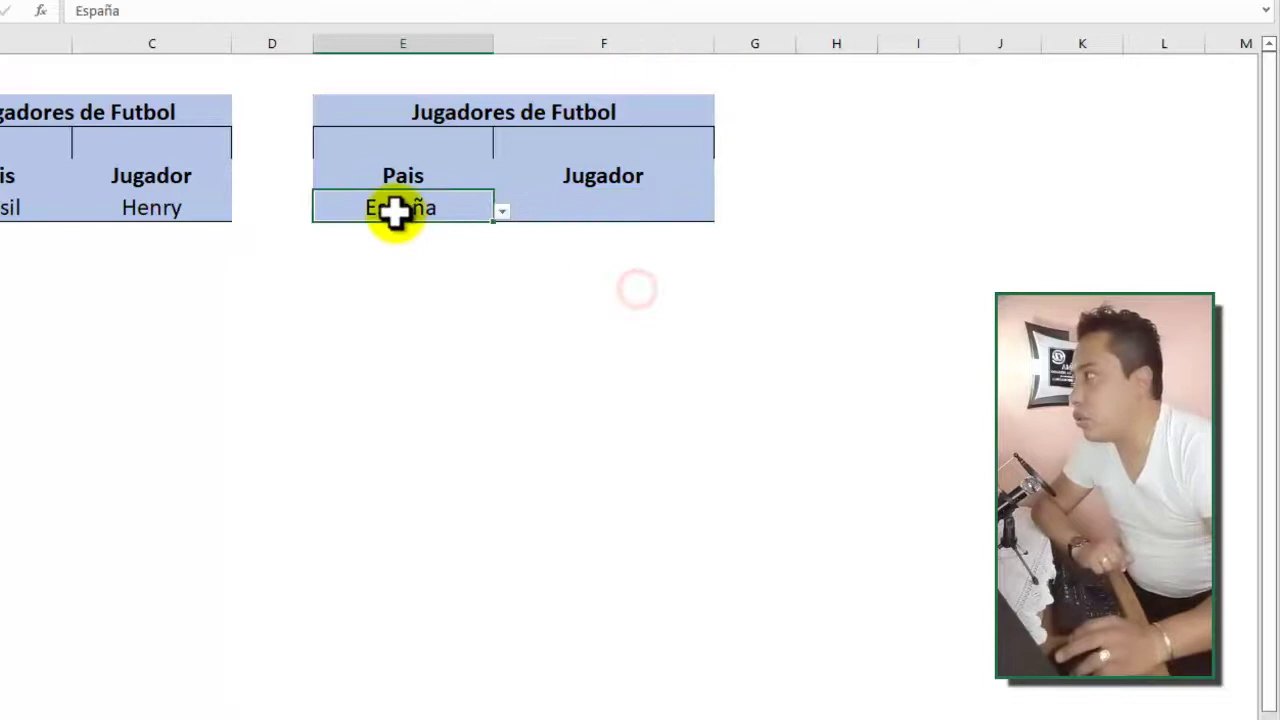
left_click(502, 211)
left_click(340, 256)
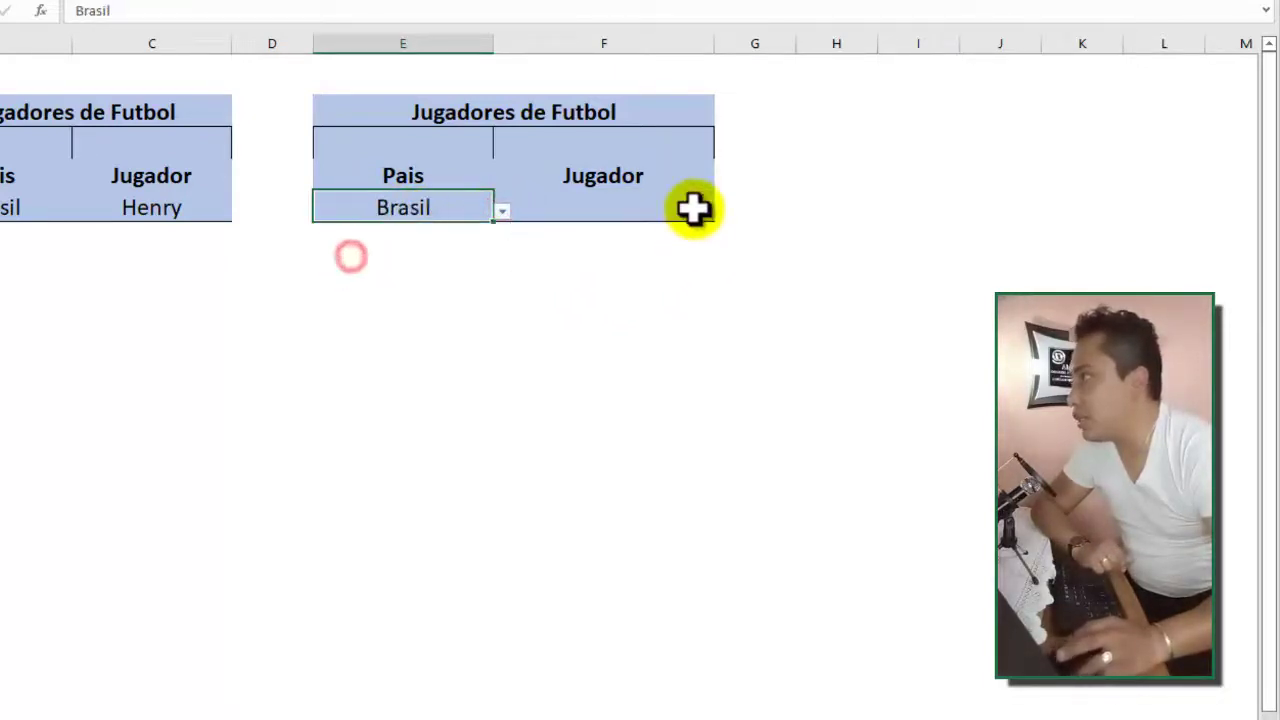
Choose Pelé from the Jugador drop-down, now showing Brazilian players
left_click(691, 207)
left_click(723, 212)
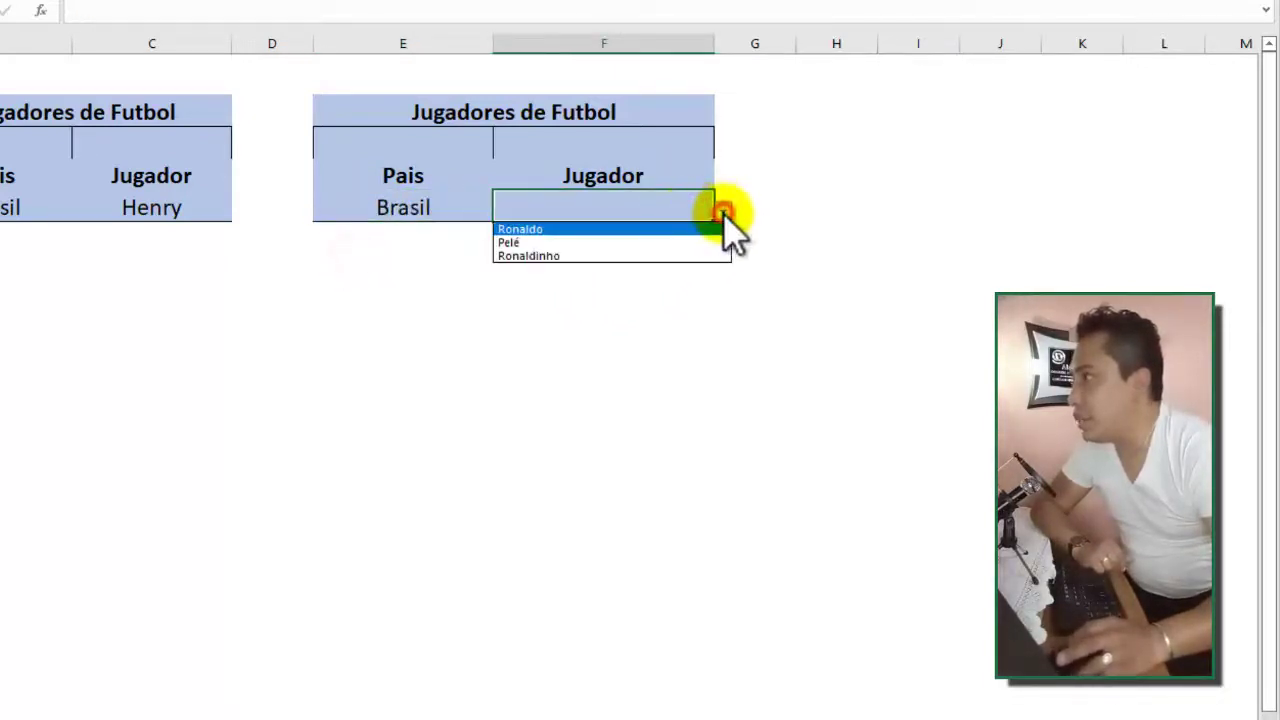
left_click(537, 243)
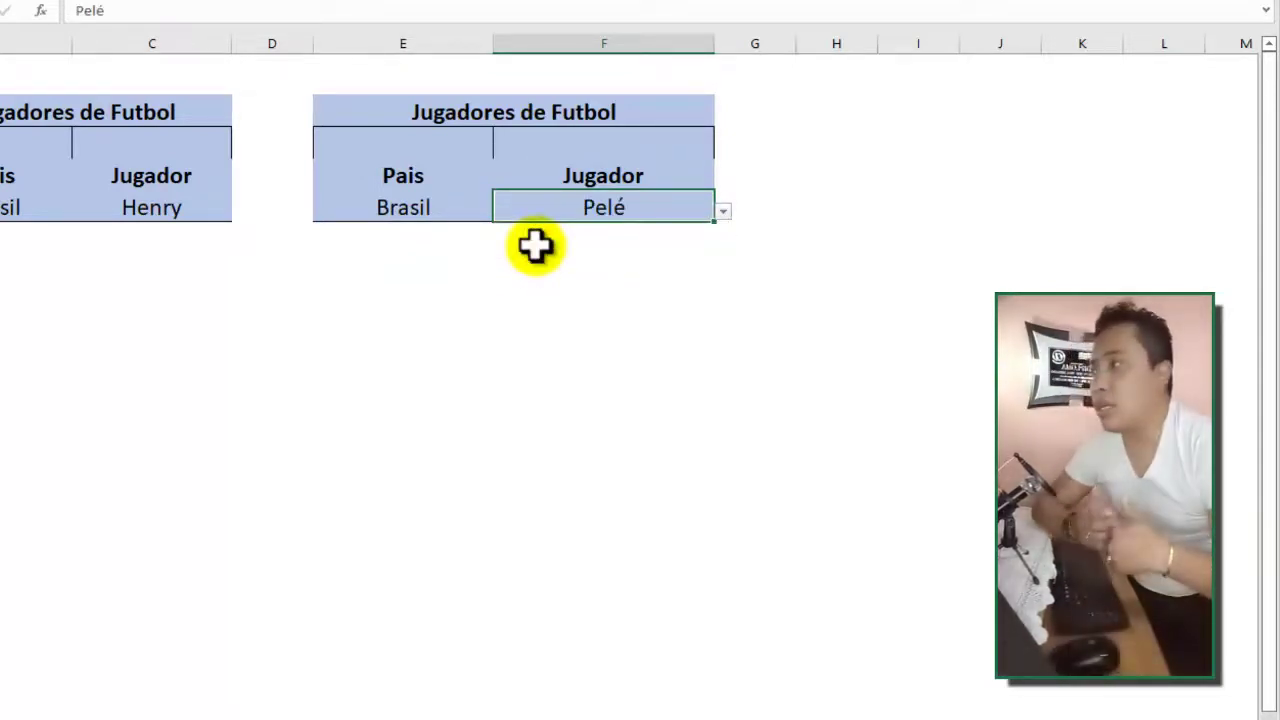